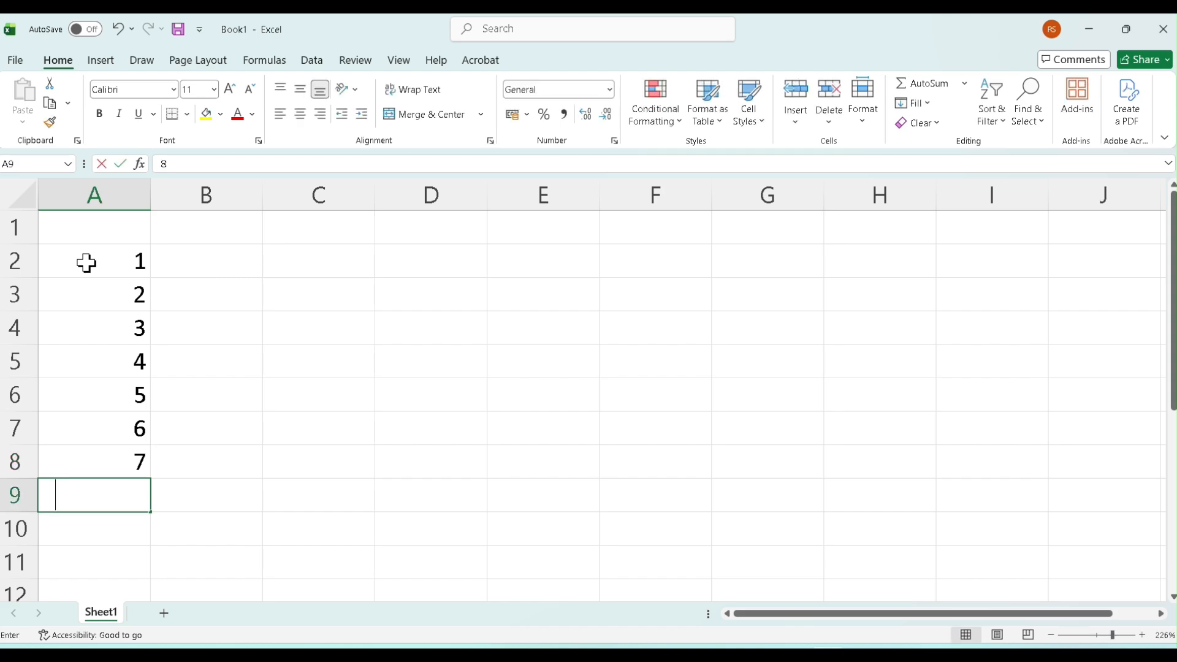
Step: Continue the number series in column A with 8, 9 and 10 in cells A9 to A11
{"action": "type", "text": "8"}
{"action": "key", "text": "Return"}
{"action": "type", "text": "9"}
{"action": "key", "text": "Return"}
{"action": "type", "text": "10"}
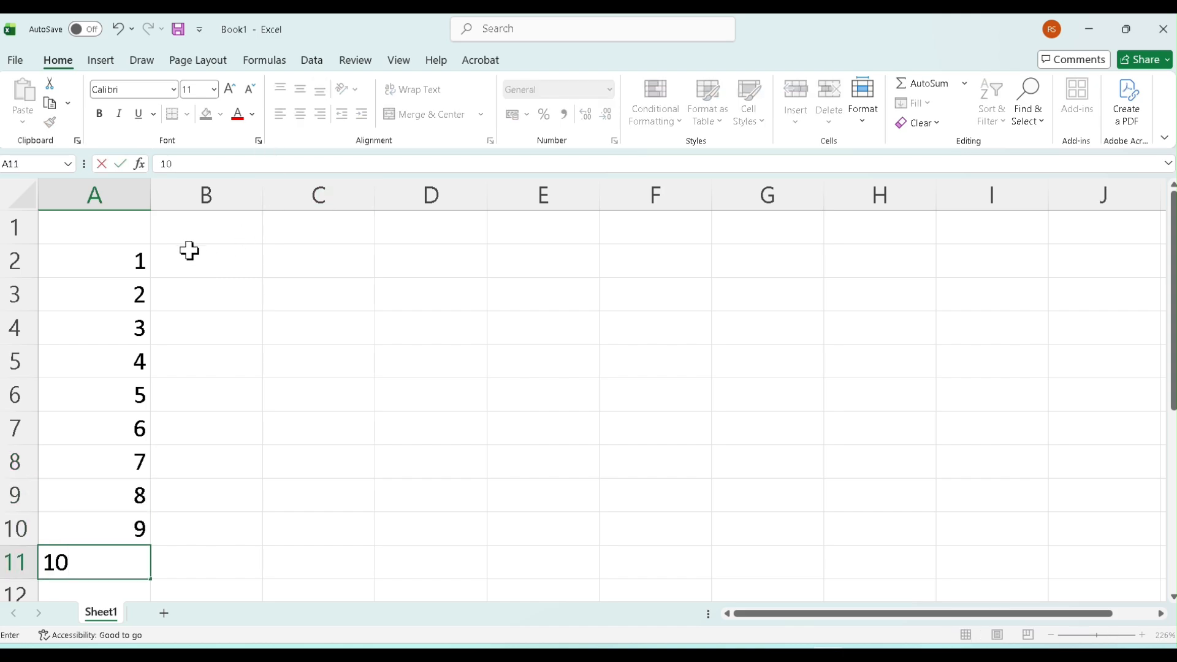
Step: Enter the numbers 1 to 10 across row 1, from cell B1 to K1
{"action": "left_click", "coordinate": [189, 231]}
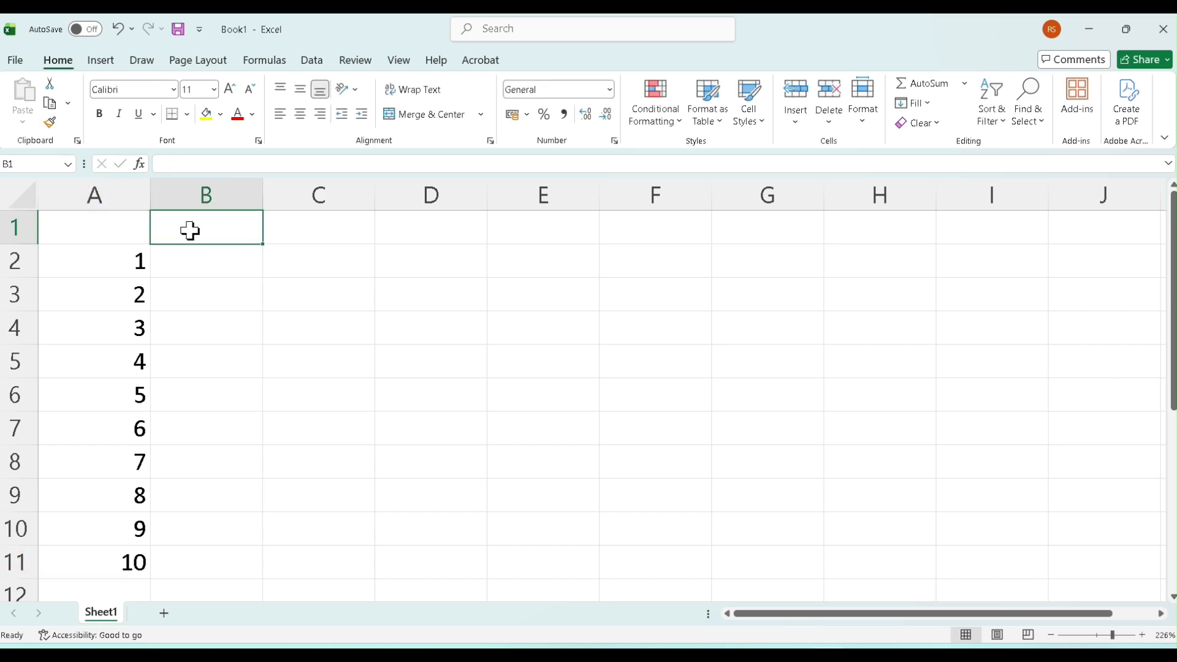
{"action": "type", "text": "1"}
{"action": "key", "text": "Return"}
{"action": "type", "text": "2"}
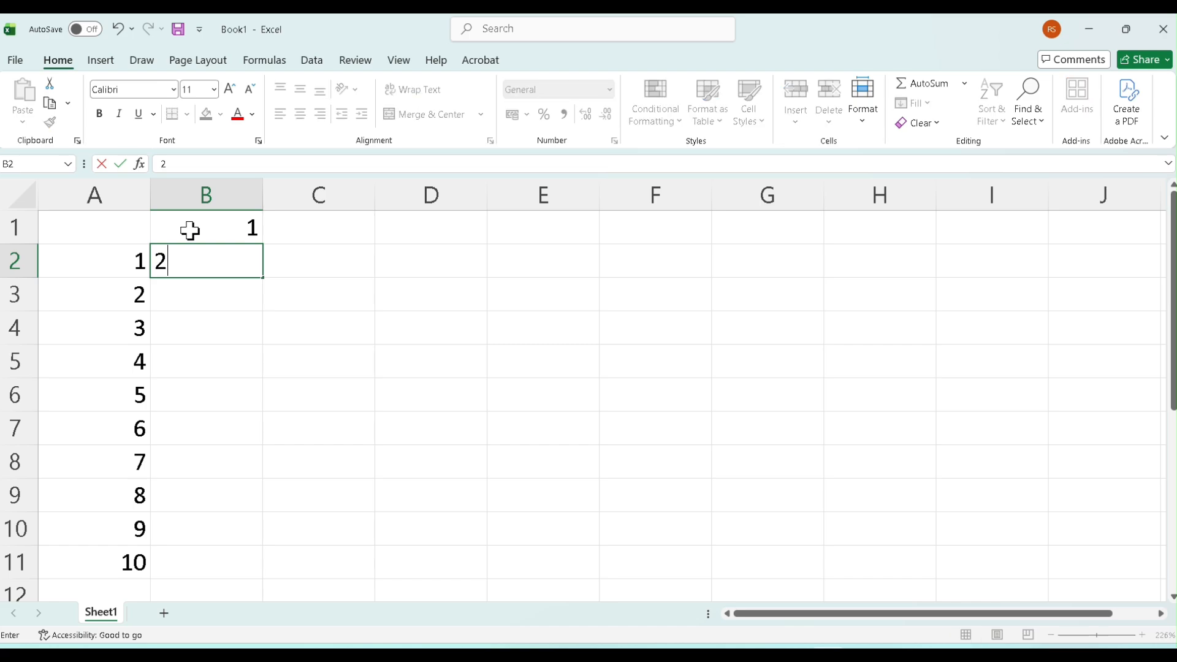
{"action": "key", "text": "BackSpace"}
{"action": "key", "text": "Up"}
{"action": "key", "text": "Right"}
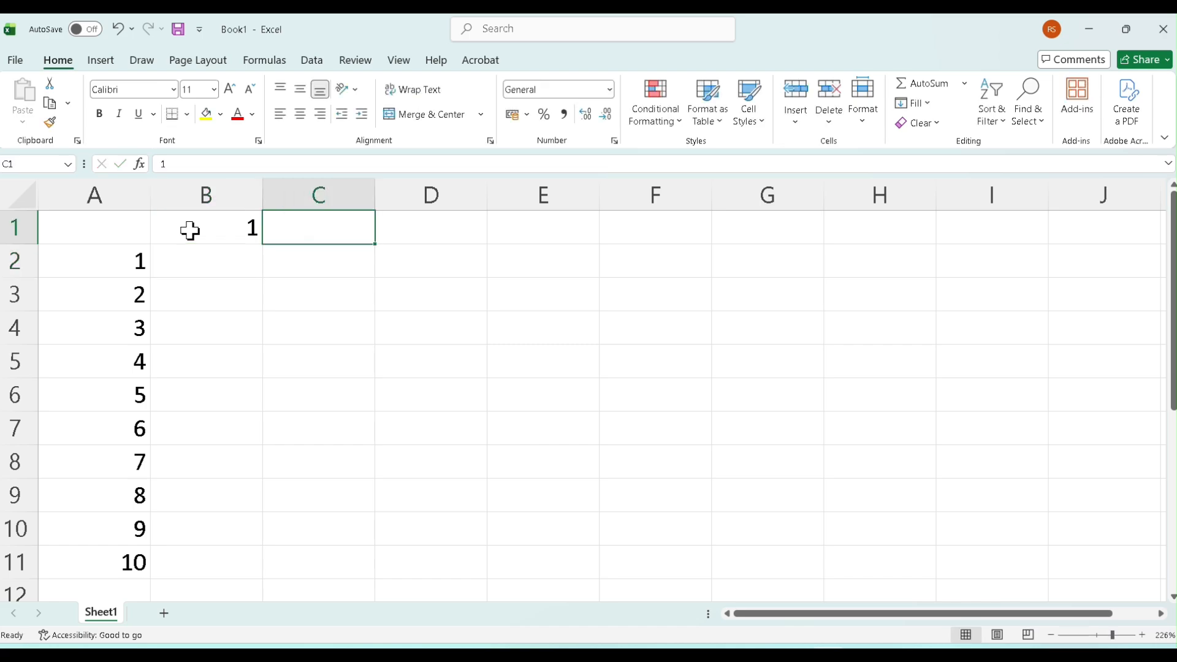
{"action": "type", "text": "2"}
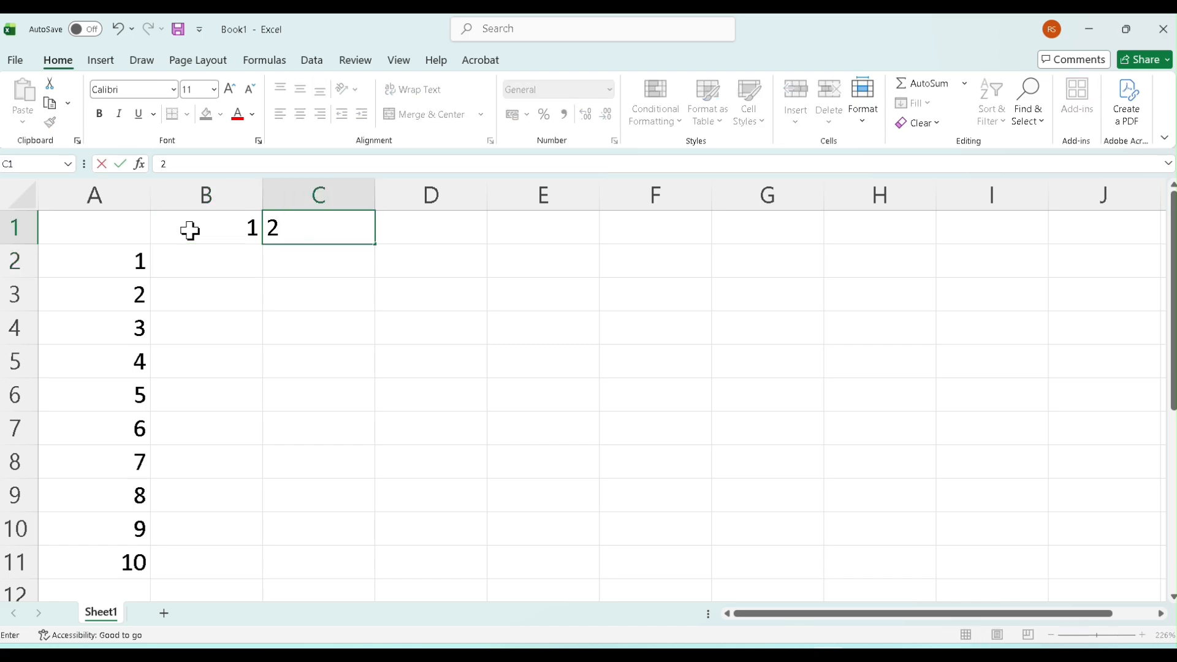
{"action": "key", "text": "Right"}
{"action": "type", "text": "3"}
{"action": "key", "text": "Right"}
{"action": "type", "text": "4"}
{"action": "key", "text": "Right"}
{"action": "type", "text": "5"}
{"action": "key", "text": "Right"}
{"action": "type", "text": "6"}
{"action": "key", "text": "Right"}
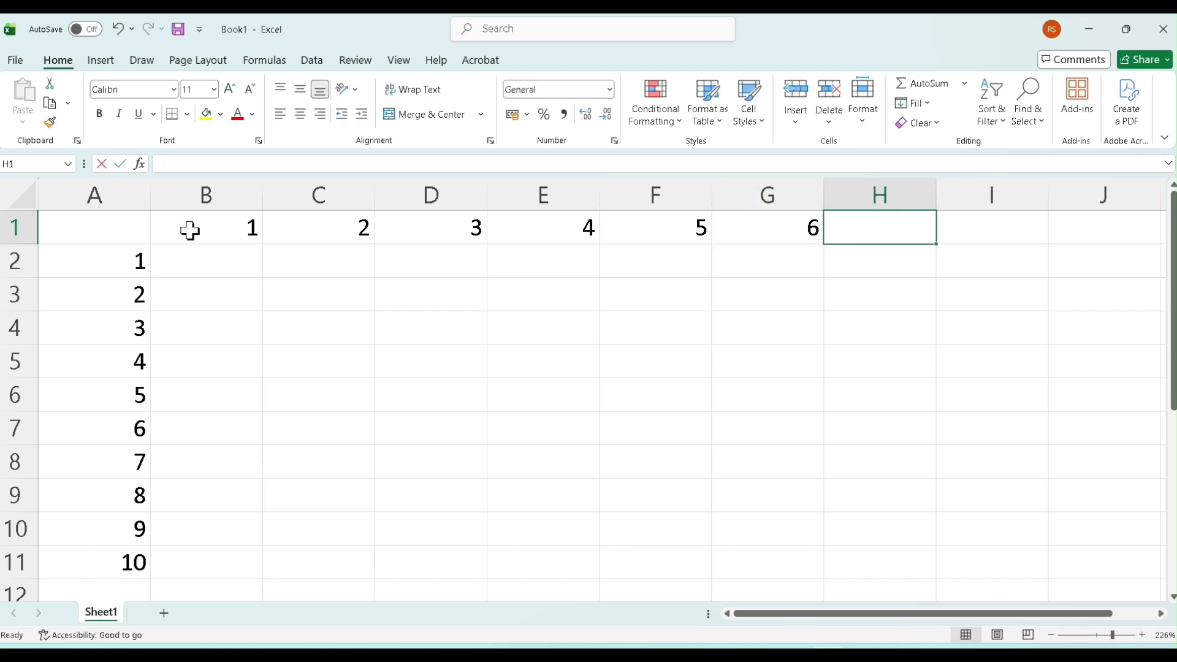
{"action": "type", "text": "7"}
{"action": "key", "text": "Right"}
{"action": "type", "text": "8"}
{"action": "key", "text": "Right"}
{"action": "type", "text": "9"}
{"action": "key", "text": "Right"}
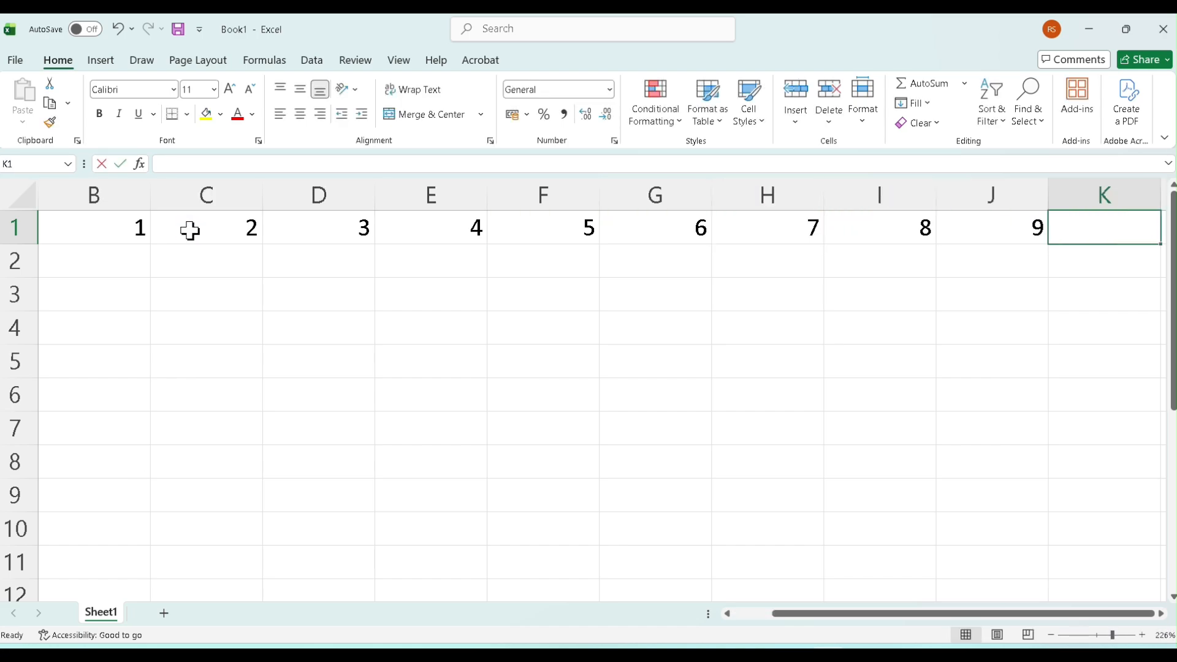
{"action": "type", "text": "10"}
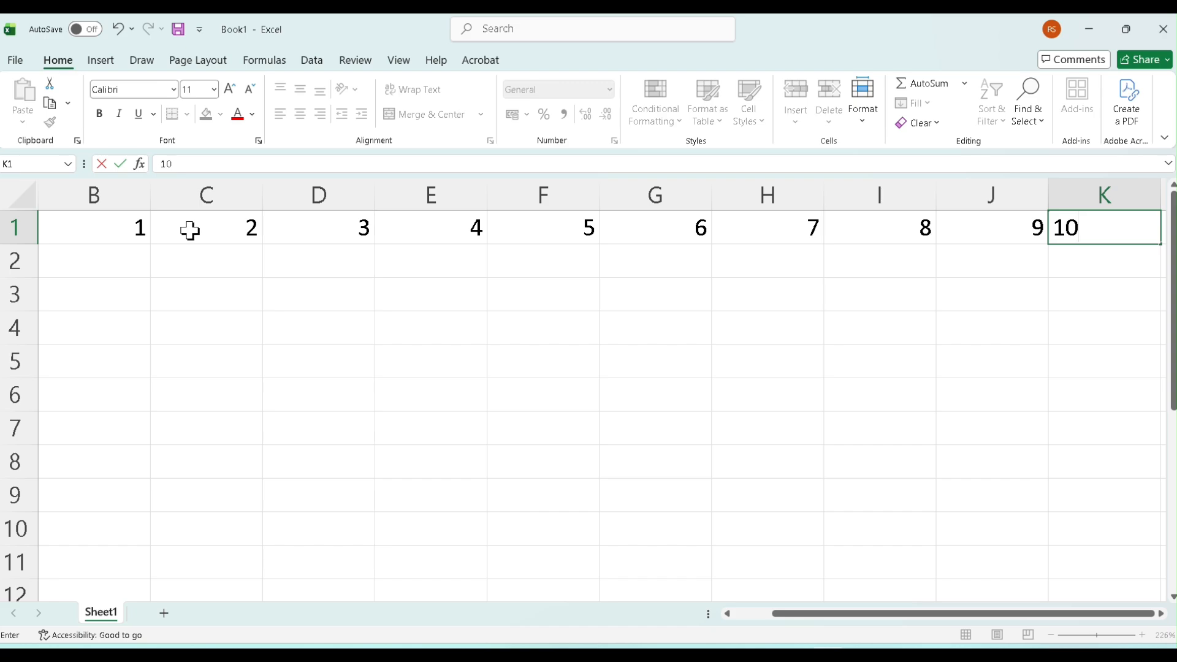
Step: Enter the mixed-reference multiplication formula =$A2*B$1 in cell B2
{"action": "key", "text": "Left"}
{"action": "key", "text": "Left"}
{"action": "key", "text": "Left"}
{"action": "key", "text": "Home"}
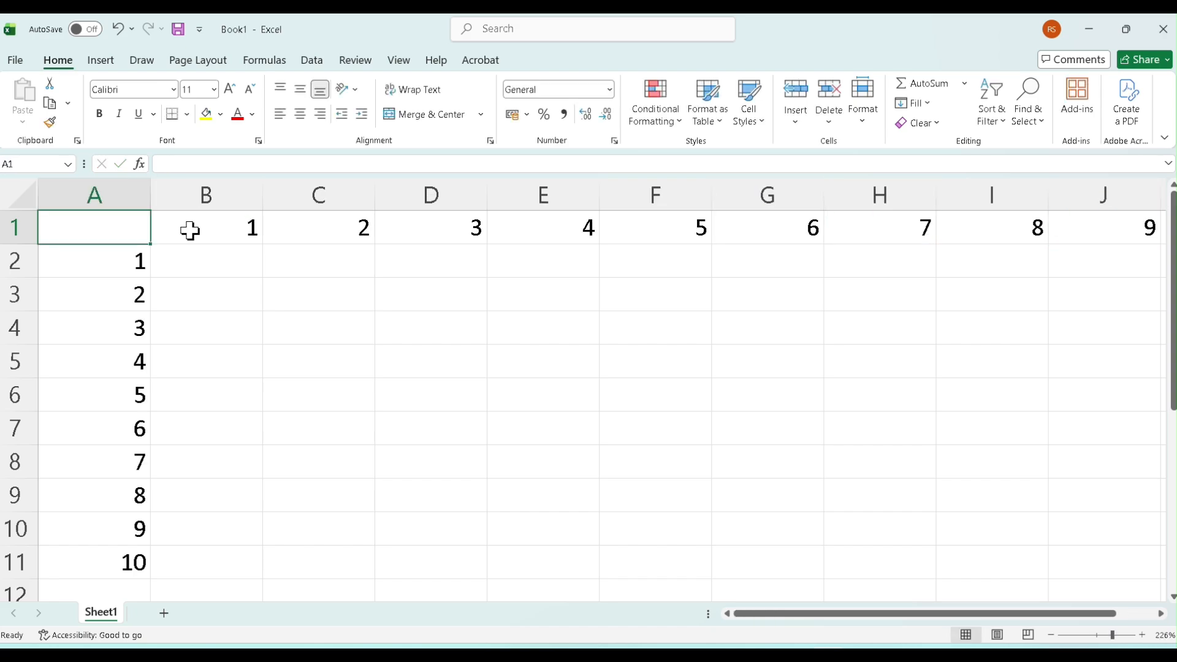
{"action": "key", "text": "Right"}
{"action": "key", "text": "Down"}
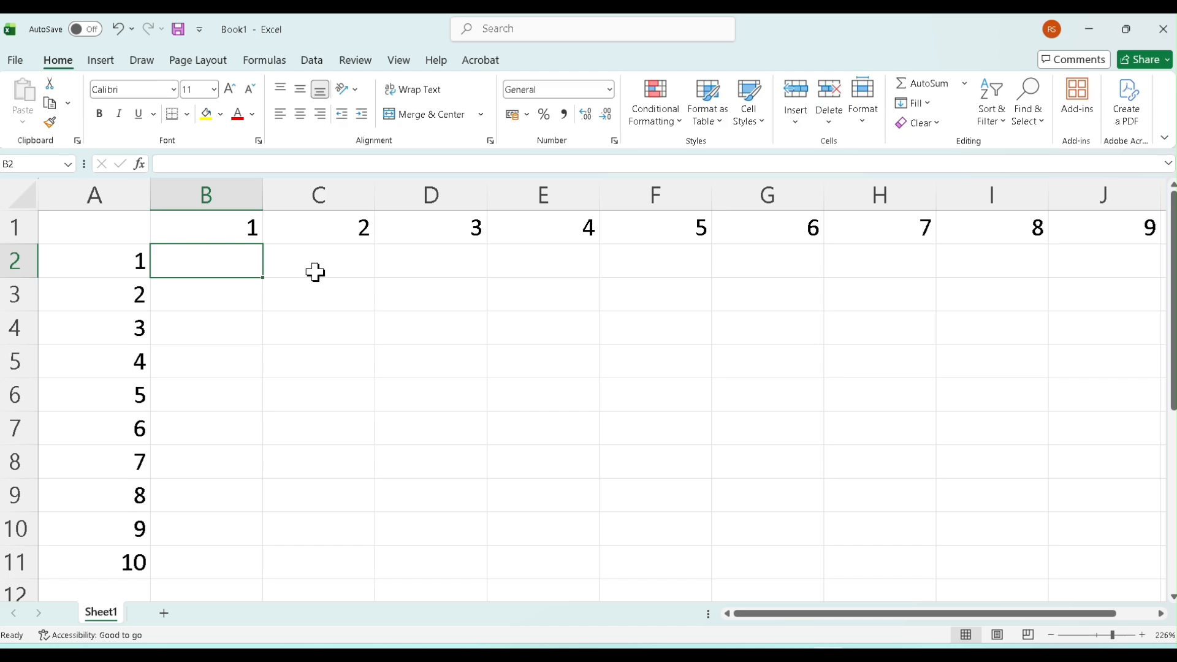
{"action": "type", "text": "=$"}
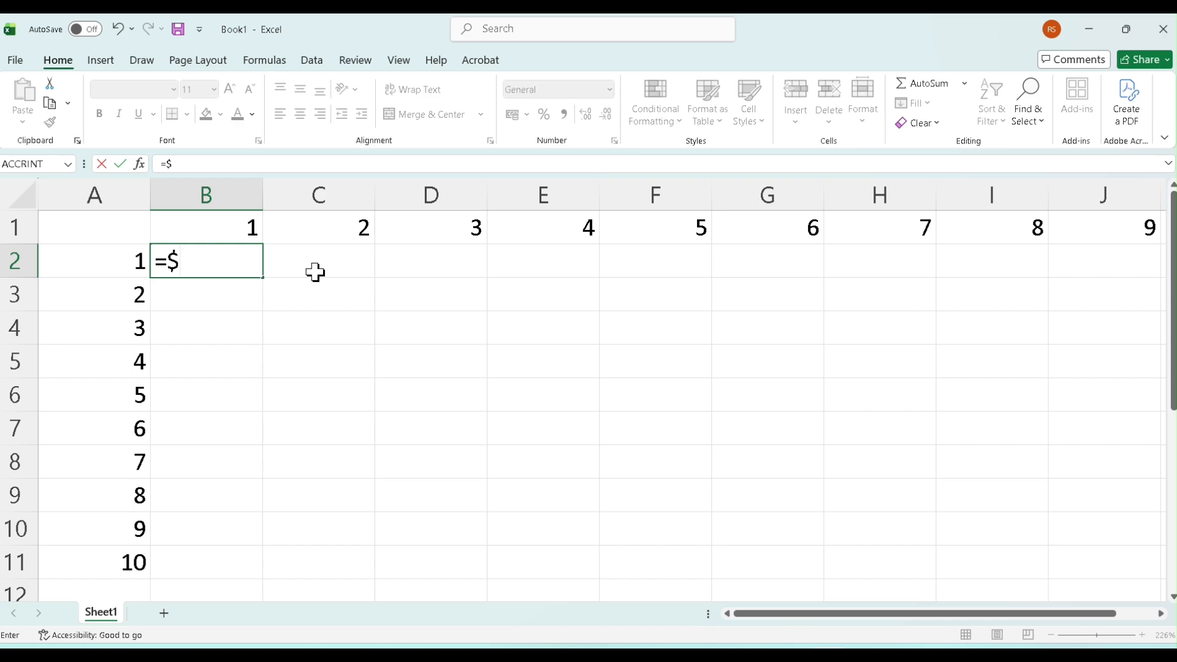
{"action": "type", "text": "A2*"}
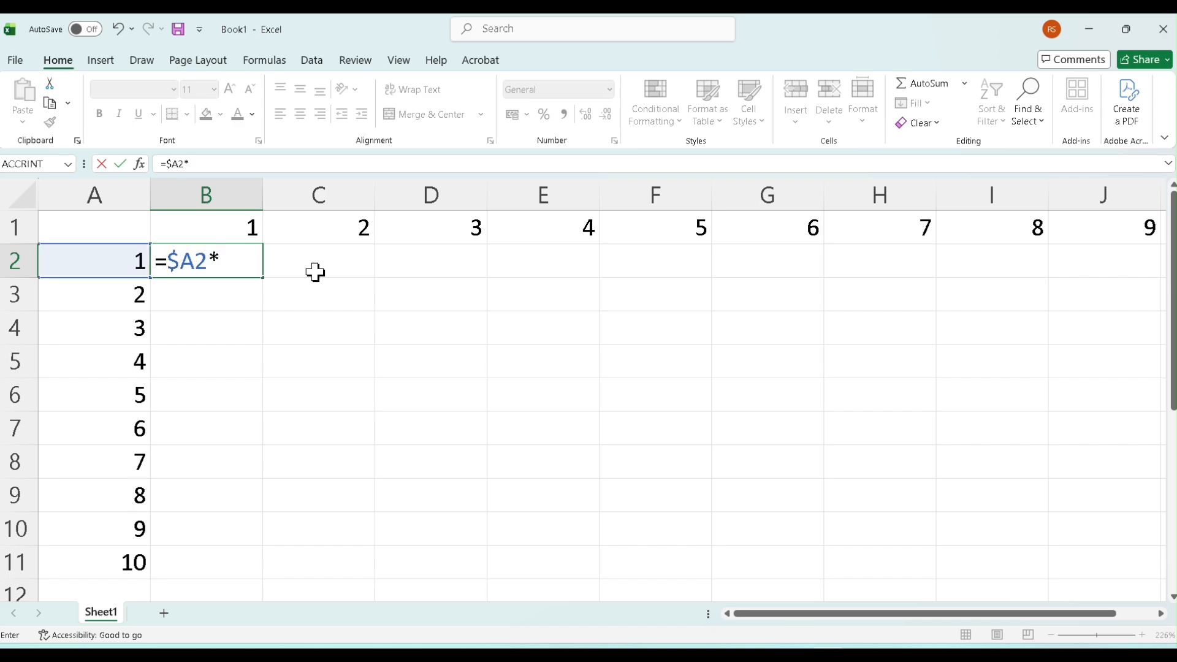
{"action": "type", "text": "B"}
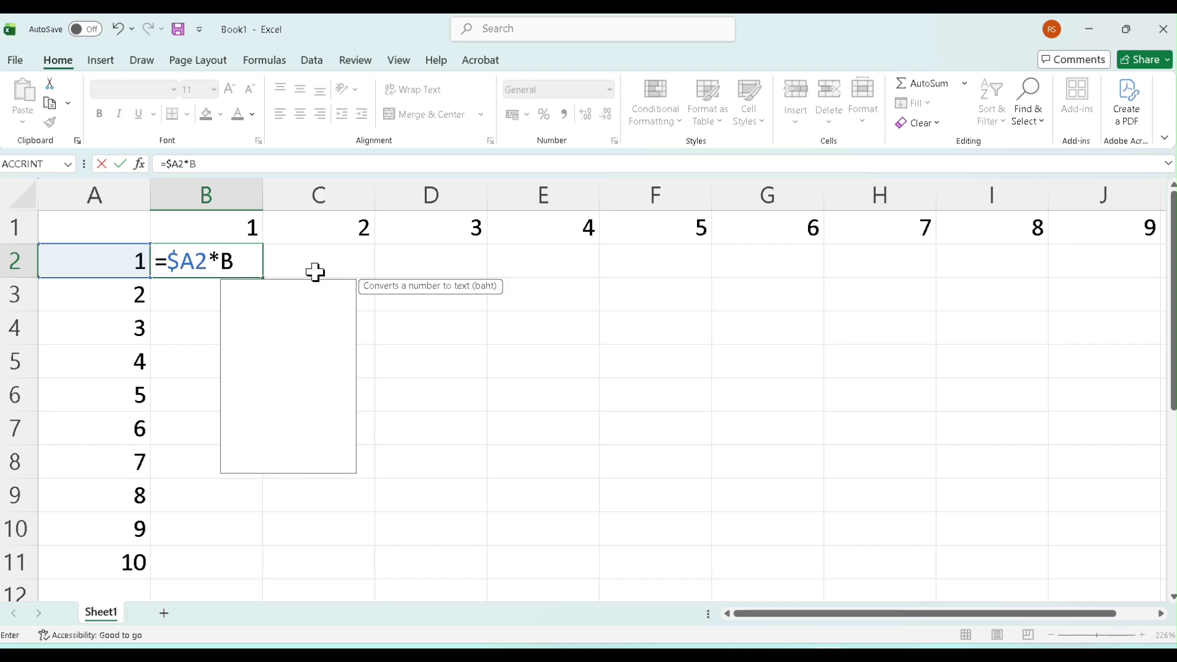
{"action": "type", "text": "$1"}
{"action": "key", "text": "Num_Lock"}
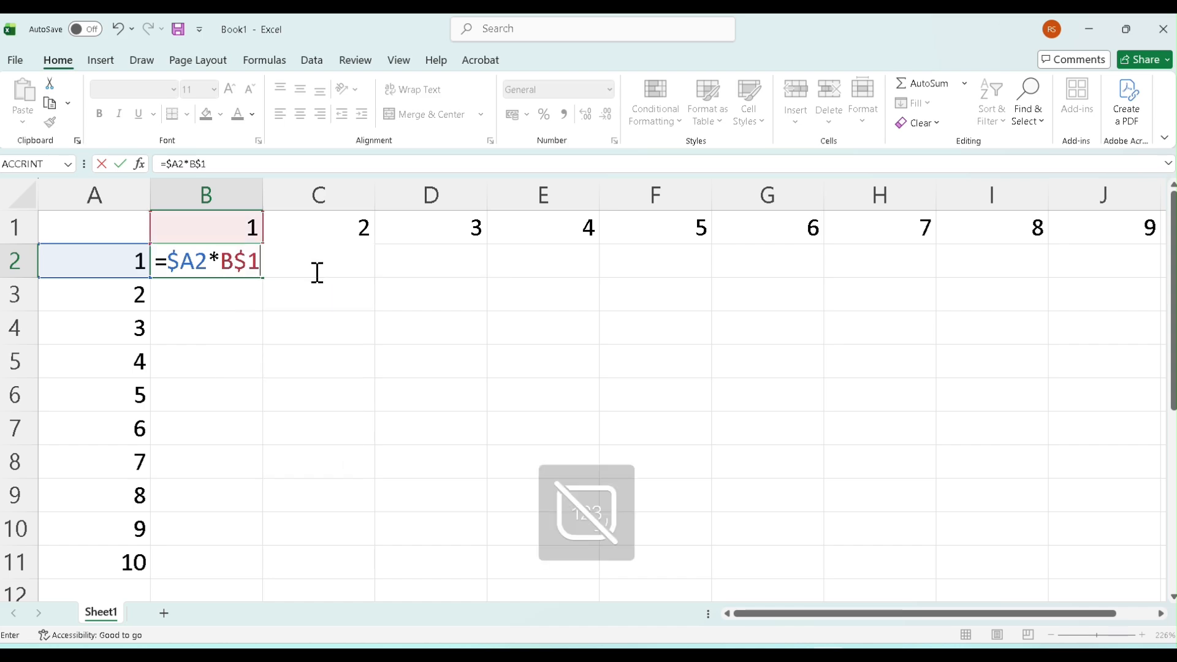
{"action": "key", "text": "Return"}
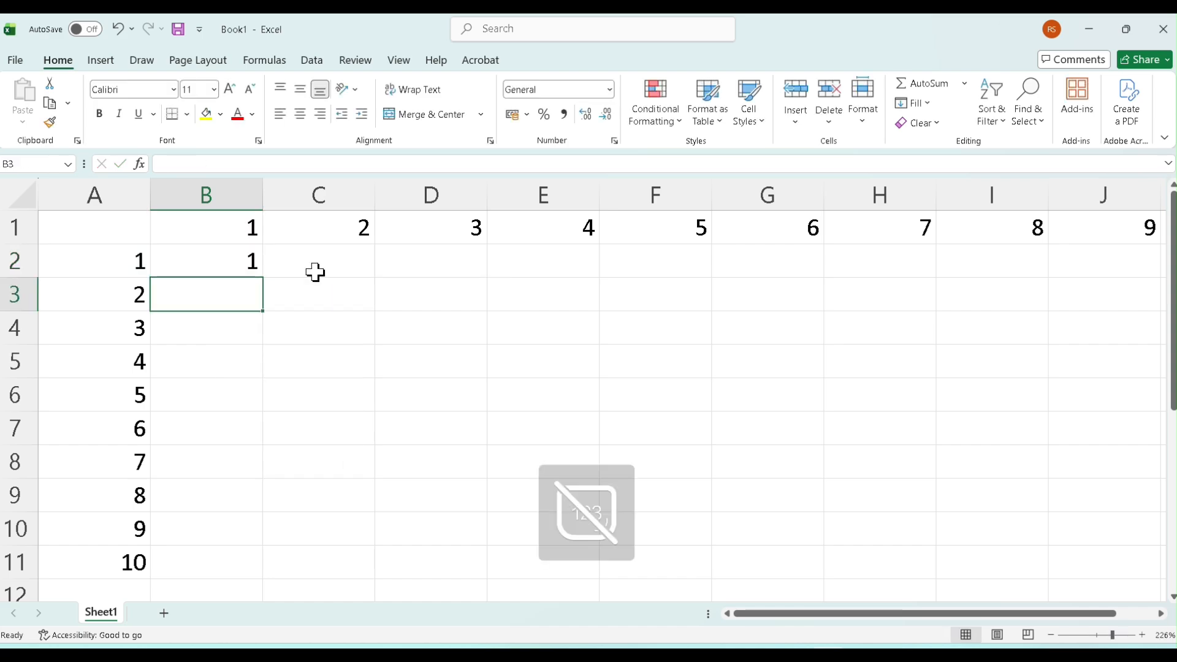
Step: Fill the B2 formula down to row 11 and across to column K to complete the multiplication table
{"action": "left_click", "coordinate": [224, 248]}
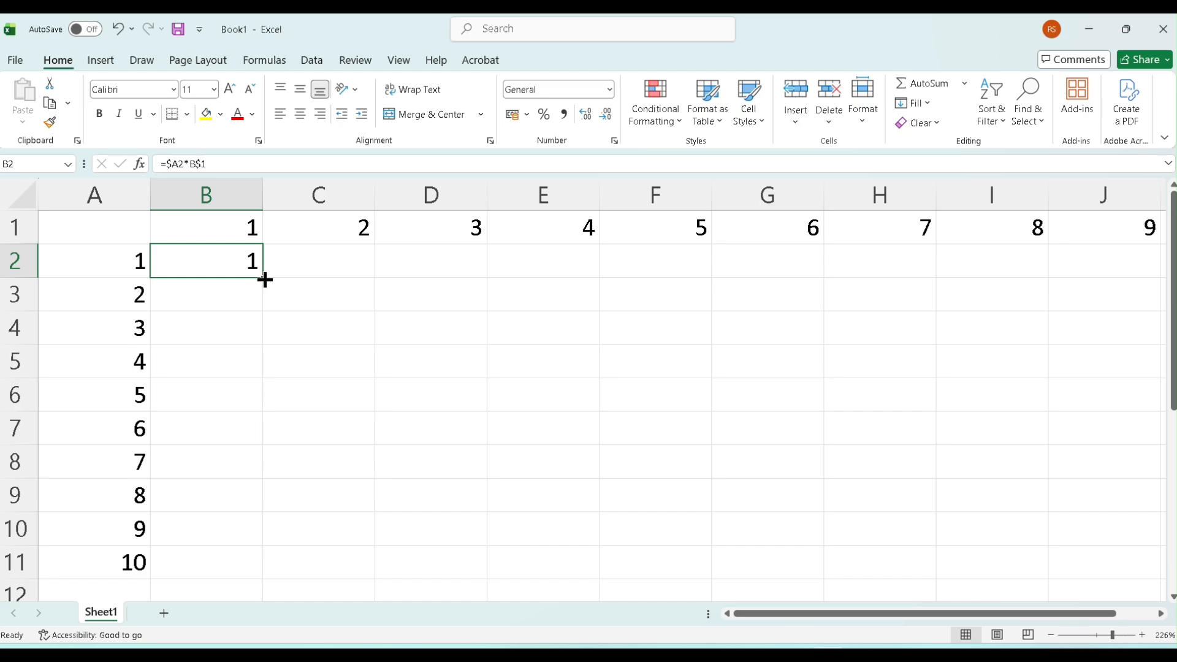
{"action": "left_click_drag", "start_coordinate": [265, 280], "coordinate": [276, 569]}
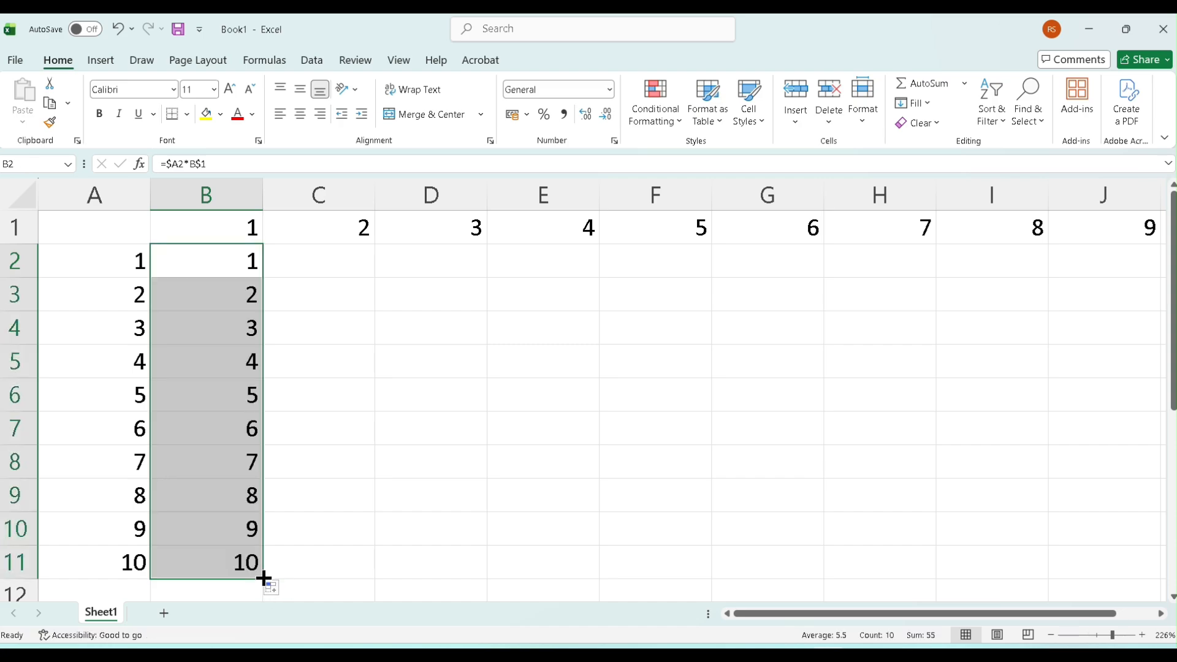
{"action": "left_click_drag", "start_coordinate": [266, 581], "coordinate": [1025, 577]}
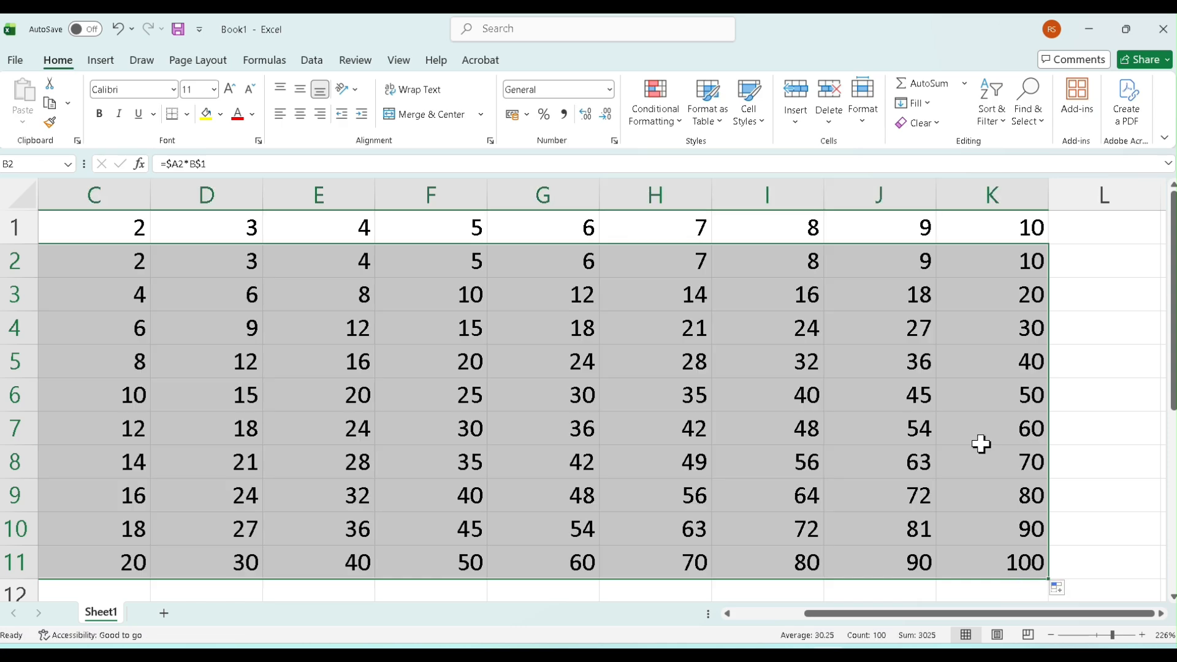
{"action": "scroll", "coordinate": [725, 464], "scroll_direction": "left", "scroll_amount": 3}
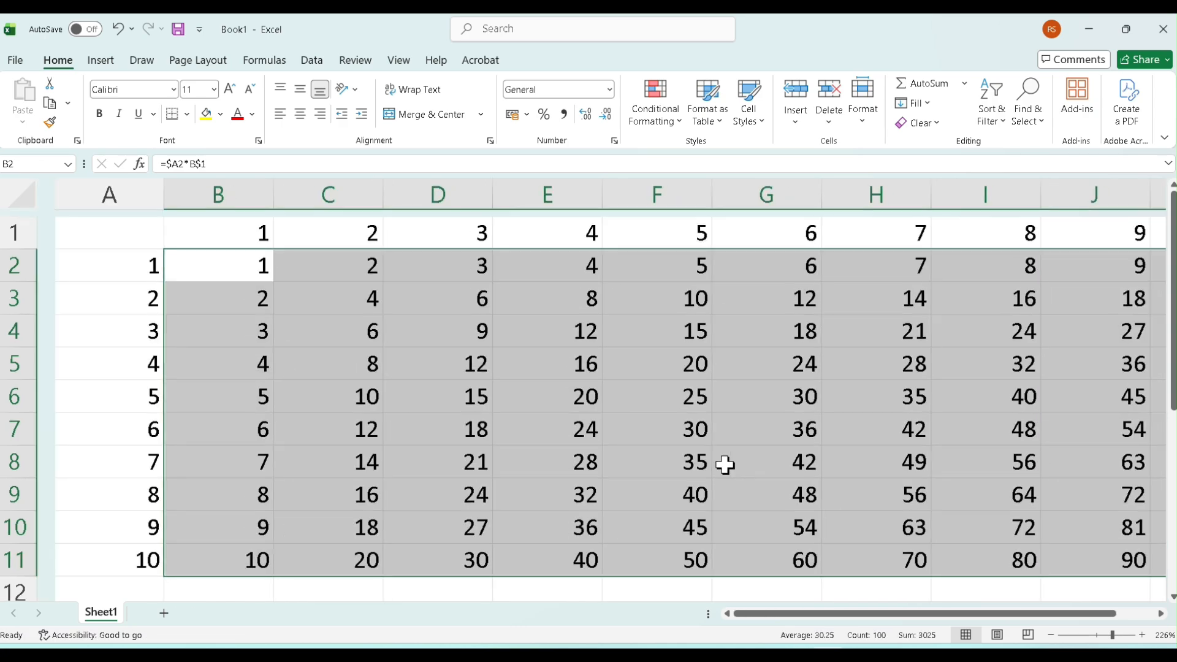
{"action": "scroll", "coordinate": [725, 465], "scroll_direction": "down", "scroll_amount": 3}
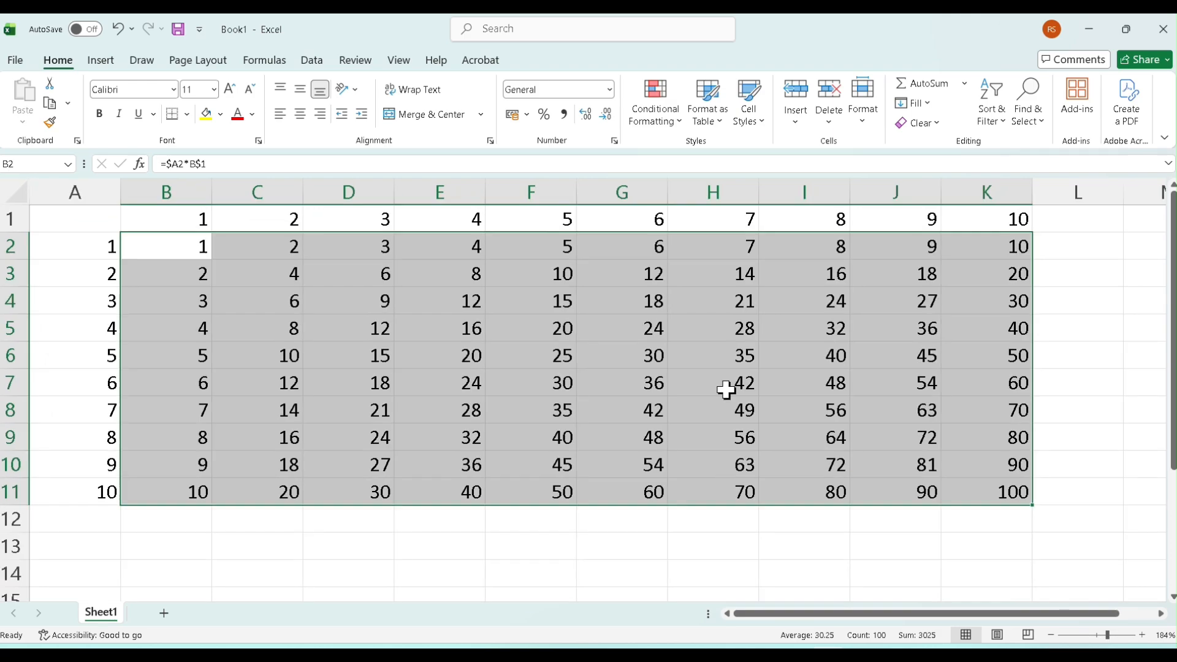
Step: Switch to the Word document Document2 to read the next task, and return to the Excel workbook Book1
{"action": "key", "text": "alt+Tab"}
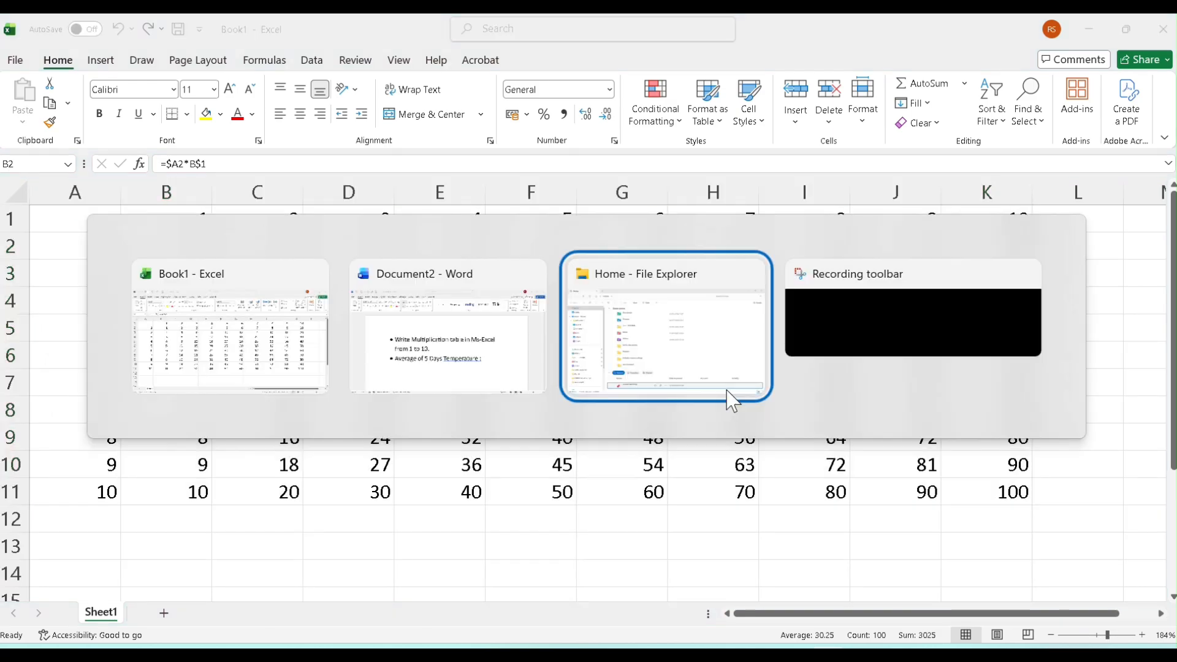
{"action": "key", "text": "alt+shift+Tab"}
{"action": "key", "text": "alt+shift+Tab"}
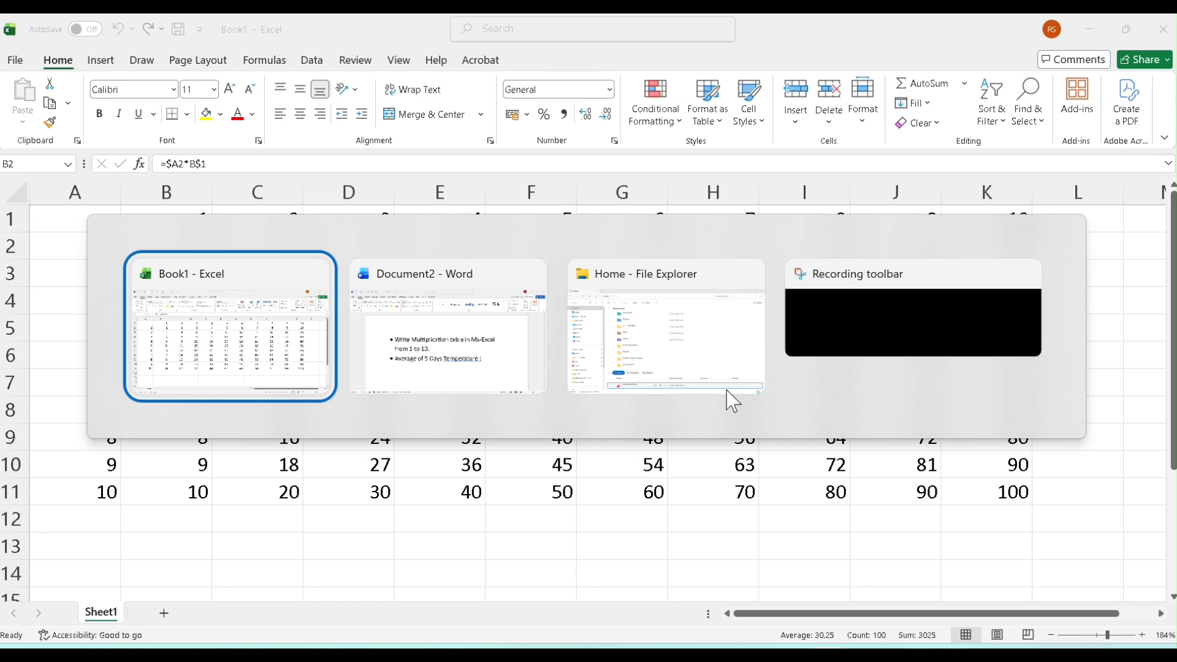
{"action": "key", "text": "alt+Tab"}
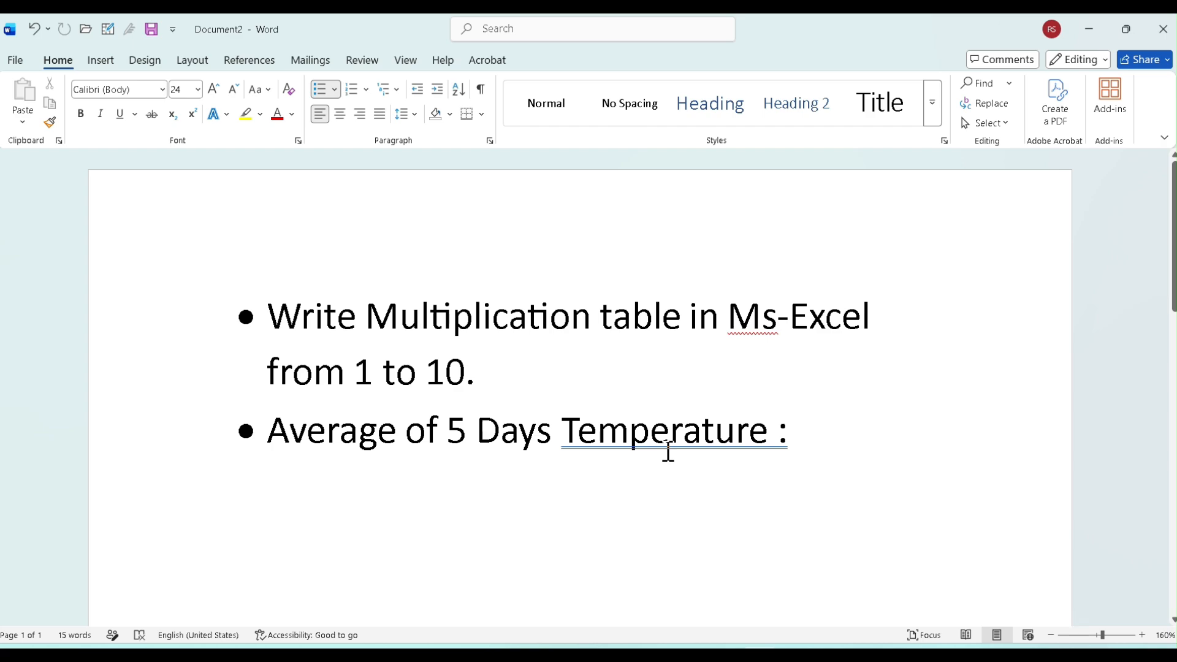
{"action": "key", "text": "alt+shift+Tab"}
{"action": "key", "text": "alt+shift+Tab"}
{"action": "key", "text": "alt+shift+Tab"}
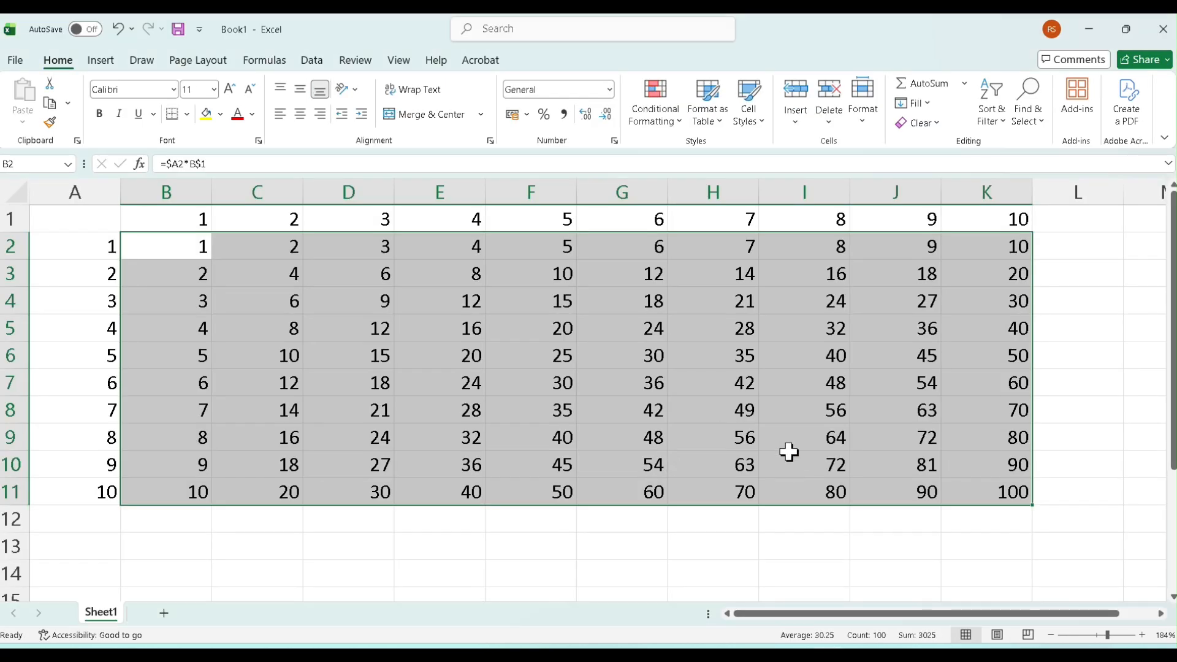
Step: Clear the contents of the whole multiplication table in A1:K11
{"action": "left_click", "coordinate": [914, 524]}
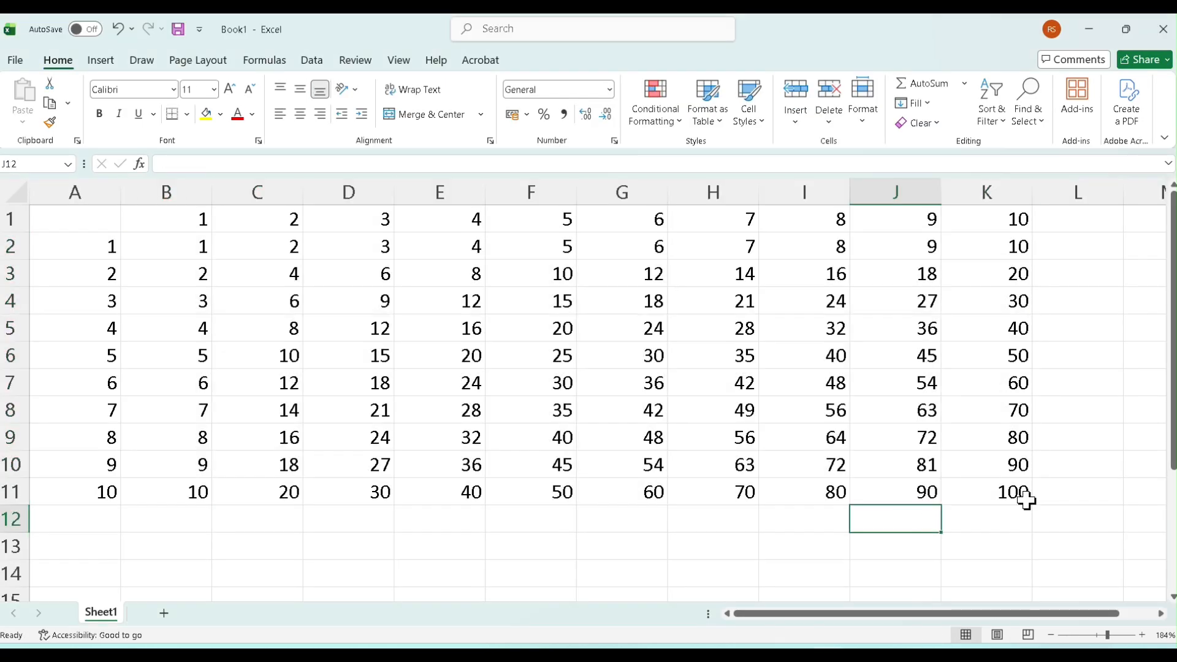
{"action": "left_click", "coordinate": [949, 488]}
{"action": "left_click_drag", "start_coordinate": [949, 488], "coordinate": [68, 215]}
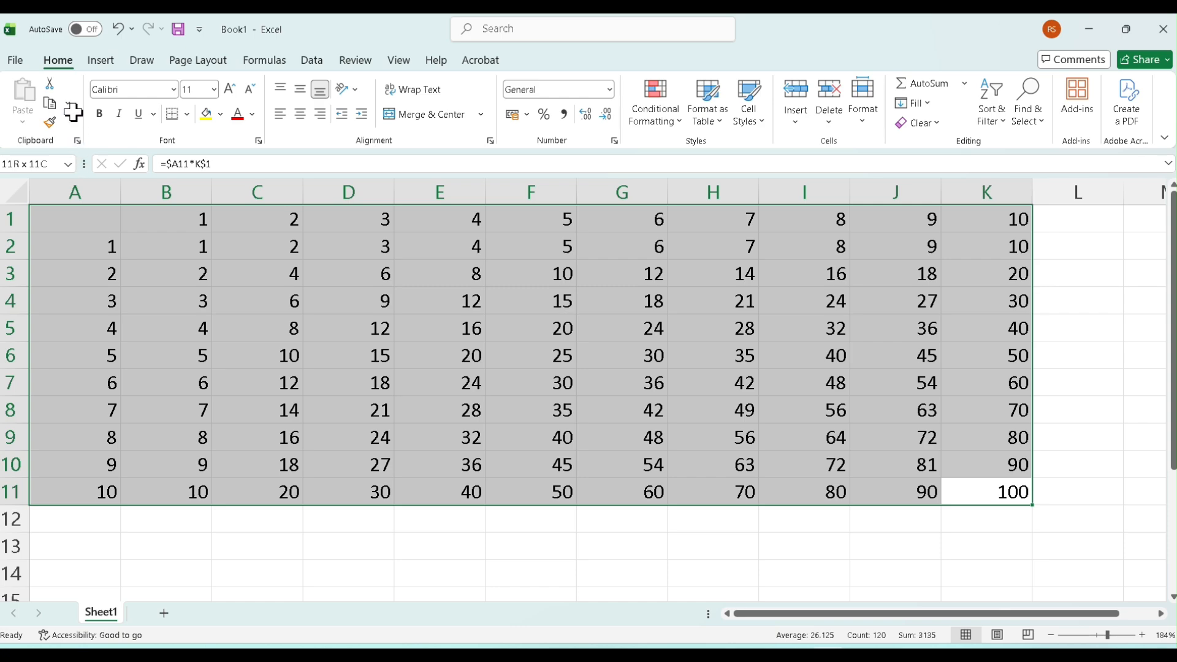
{"action": "key", "text": "Delete"}
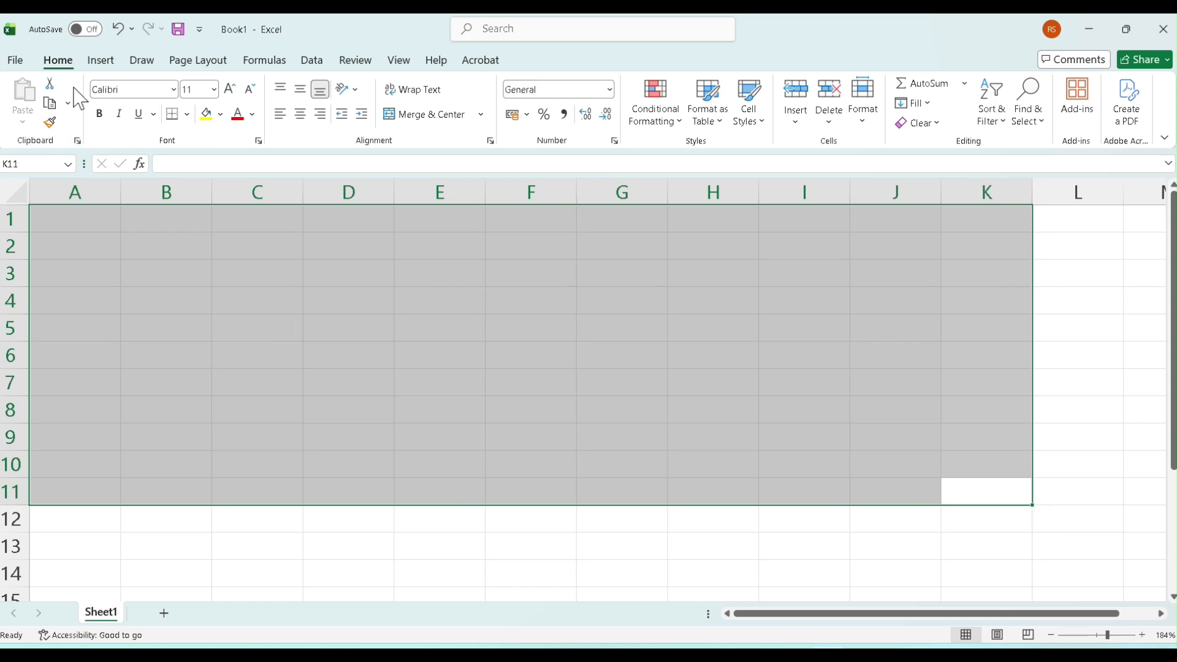
Step: Enter the headings "Days" in A1 and "Tempertaure" in B1, and widen column B to fit its heading
{"action": "left_click", "coordinate": [84, 228]}
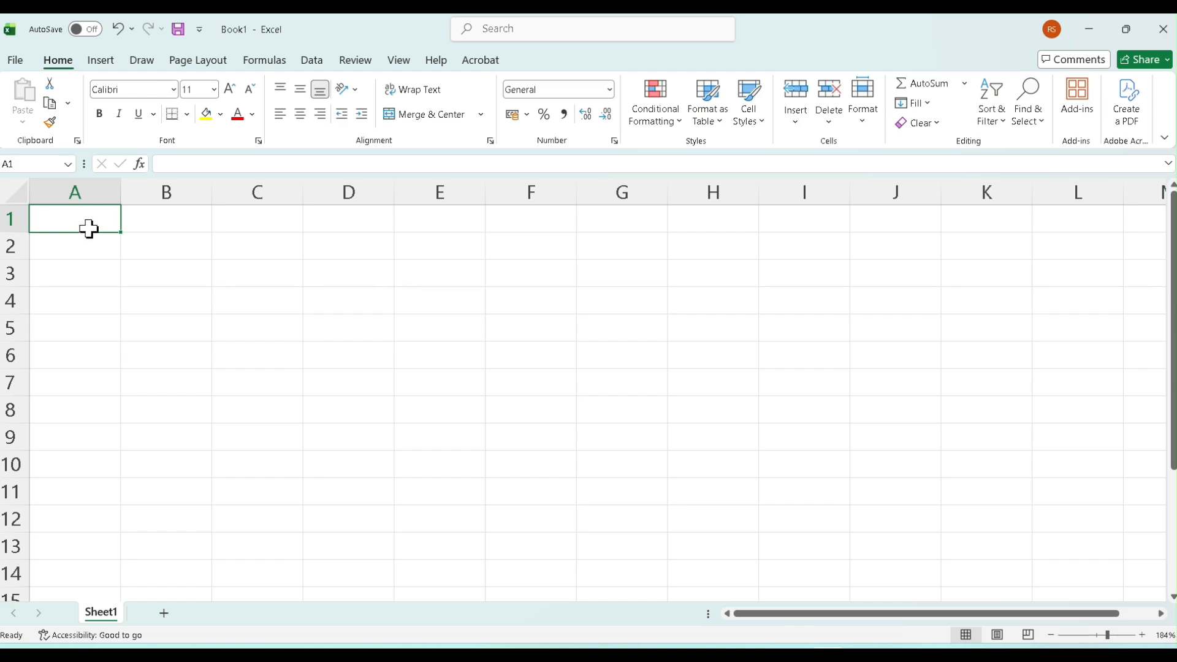
{"action": "type", "text": "Days"}
{"action": "key", "text": "Tab"}
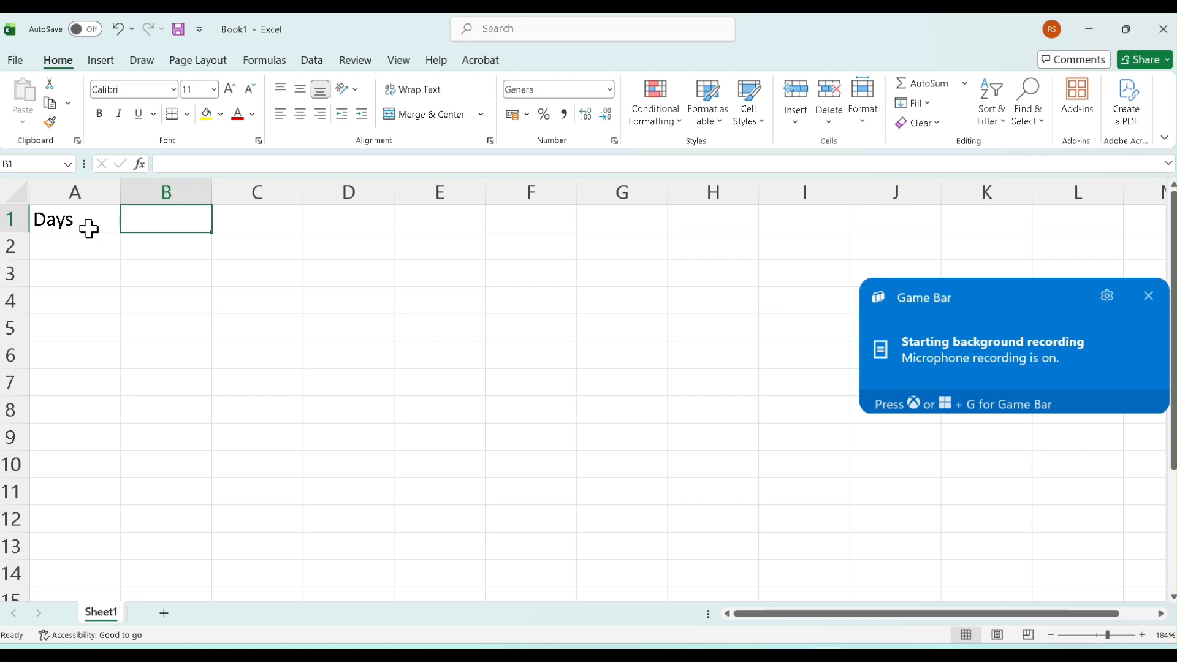
{"action": "type", "text": "Tempe"}
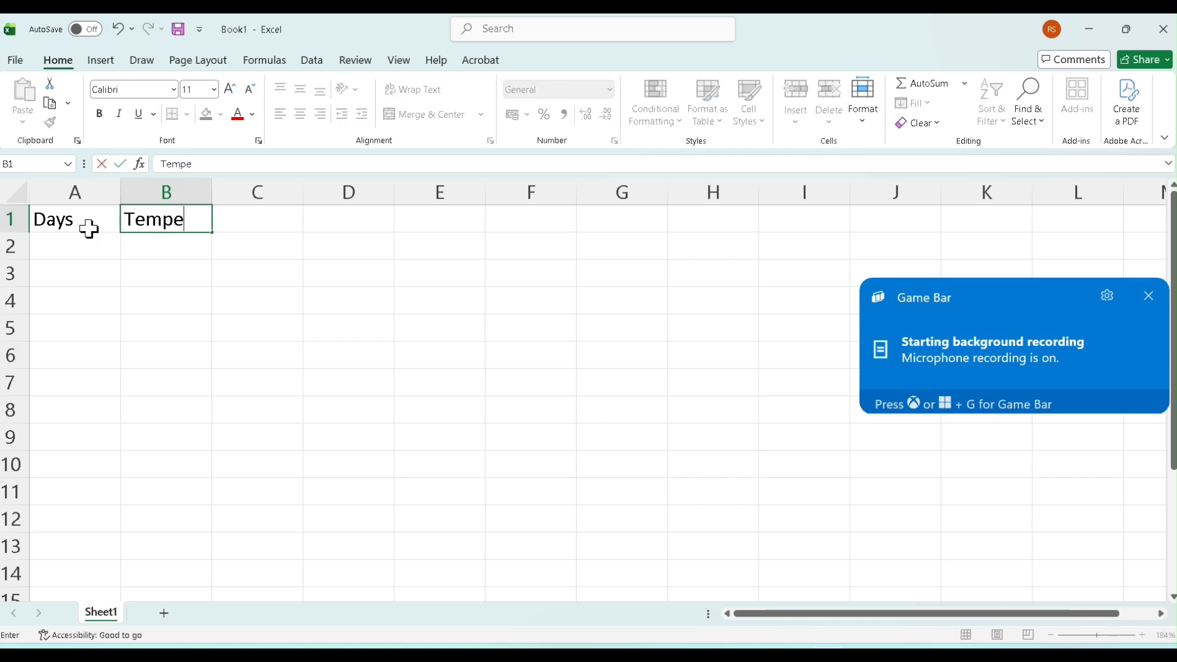
{"action": "type", "text": "rtaure"}
{"action": "left_click", "coordinate": [209, 194]}
{"action": "left_click_drag", "start_coordinate": [210, 196], "coordinate": [262, 192]}
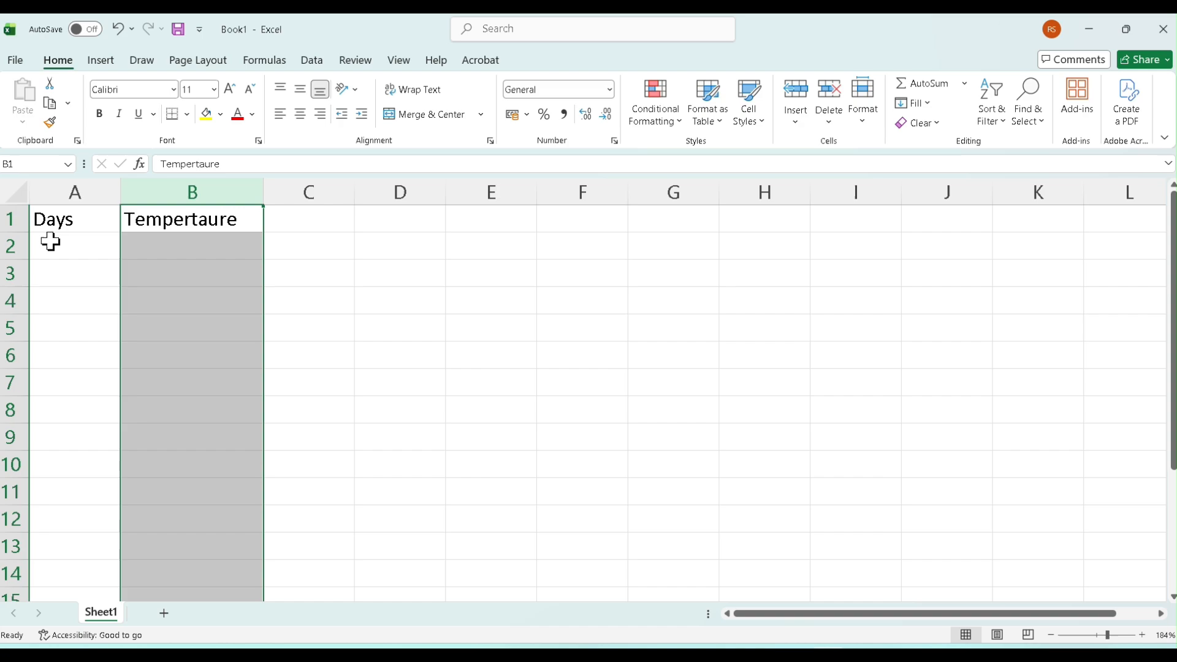
Step: Number the five days consecutively below the Days heading in A2:A6, ending with 5
{"action": "left_click", "coordinate": [83, 246]}
{"action": "double_click", "coordinate": [108, 250]}
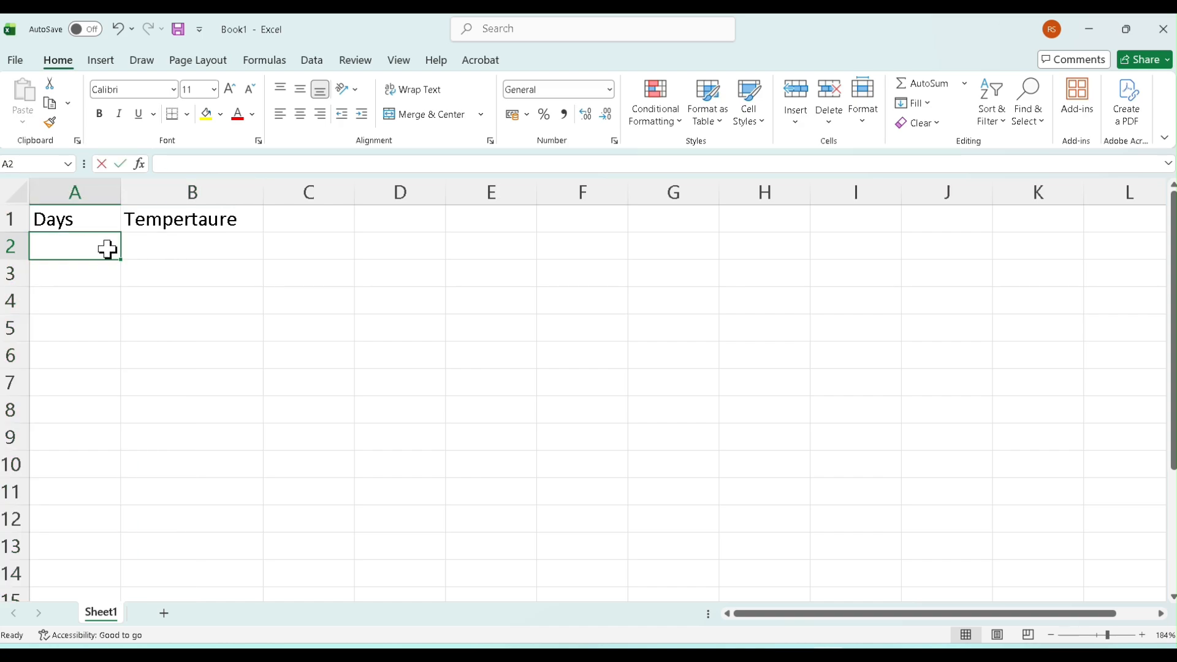
{"action": "key", "text": "Return"}
{"action": "type", "text": "2"}
{"action": "key", "text": "Return"}
{"action": "type", "text": "3"}
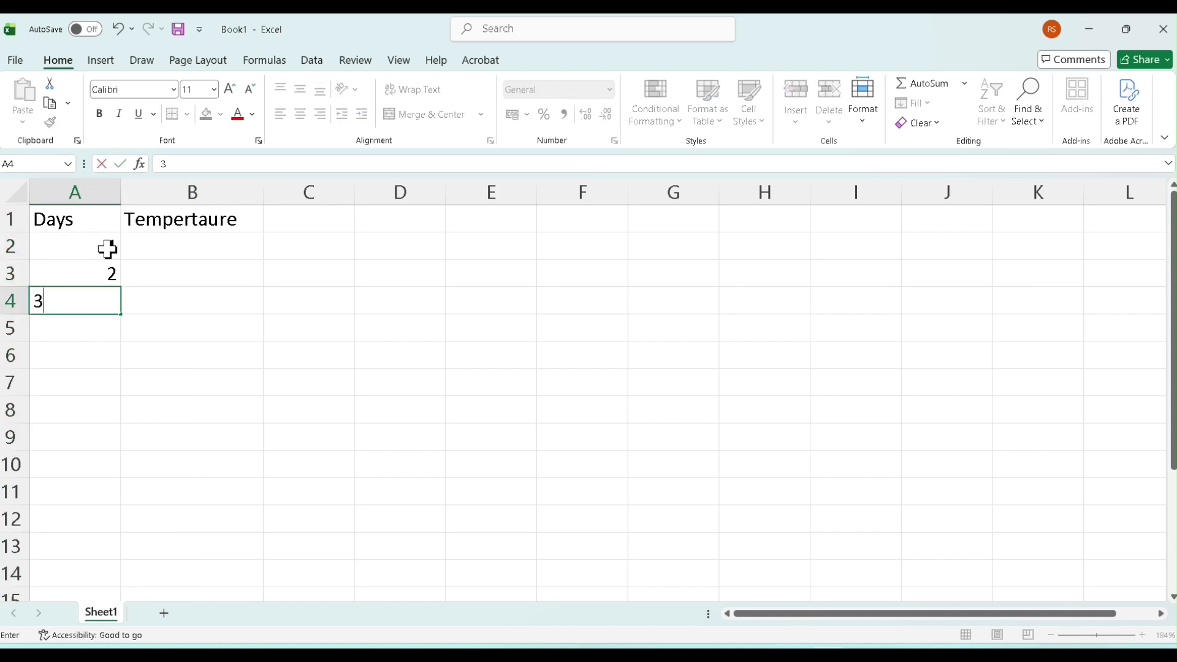
{"action": "key", "text": "Return"}
{"action": "type", "text": "4"}
{"action": "key", "text": "Return"}
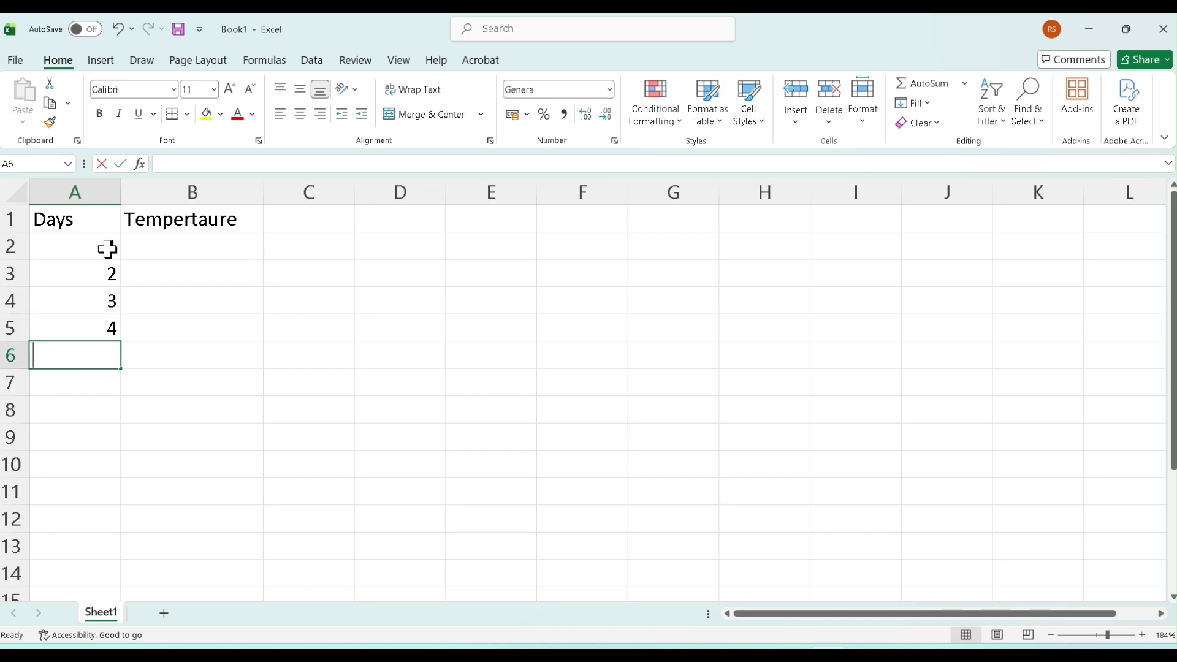
{"action": "type", "text": "5"}
{"action": "key", "text": "ctrl+Return"}
Step: Enter the temperatures 12, 14, 15, 10 and 13 for days 1 to 5 in B2:B6
{"action": "key", "text": "Right"}
{"action": "key", "text": "Up"}
{"action": "key", "text": "Up"}
{"action": "key", "text": "Up"}
{"action": "key", "text": "Up"}
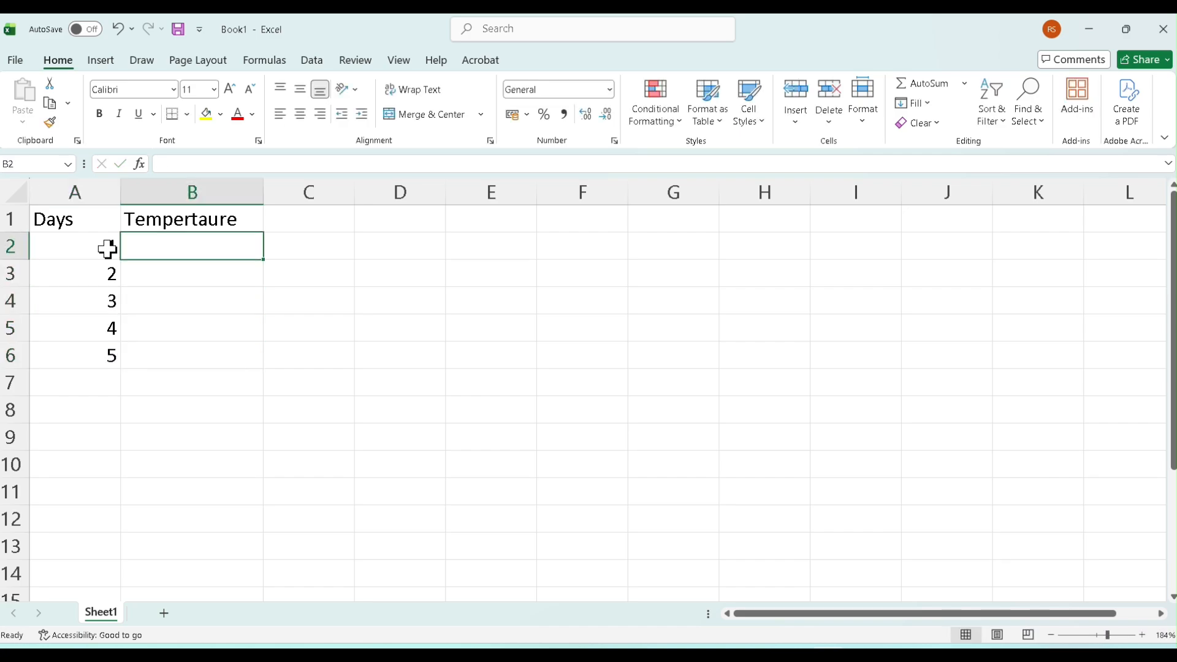
{"action": "key", "text": "Num_Lock"}
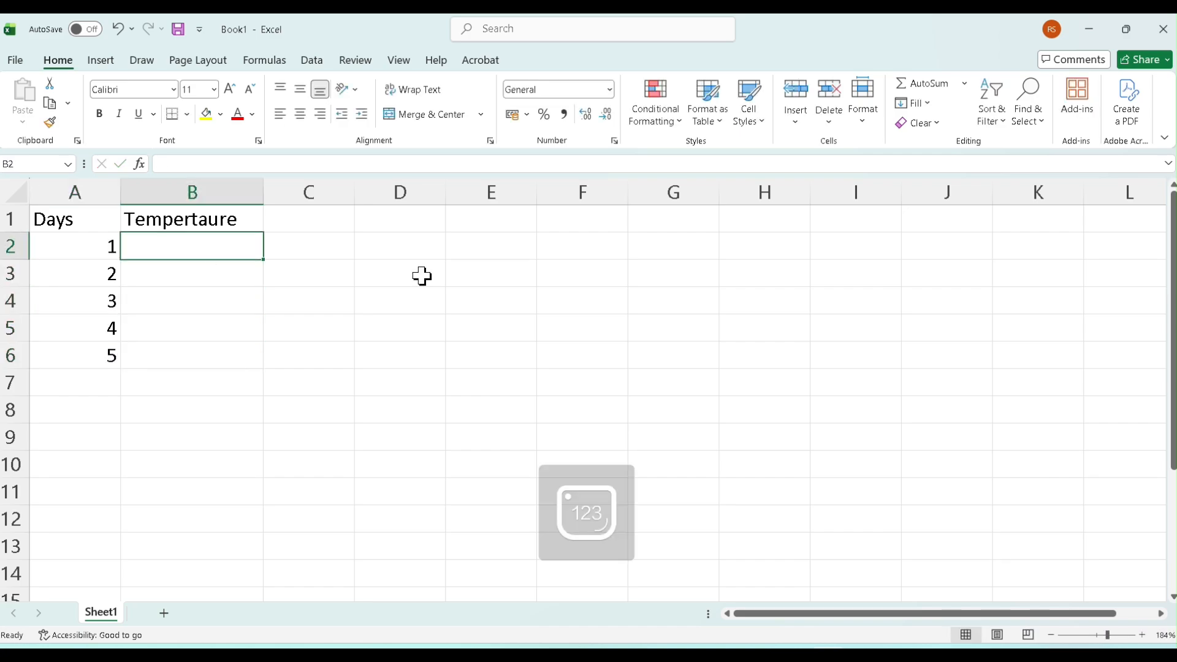
{"action": "type", "text": "12"}
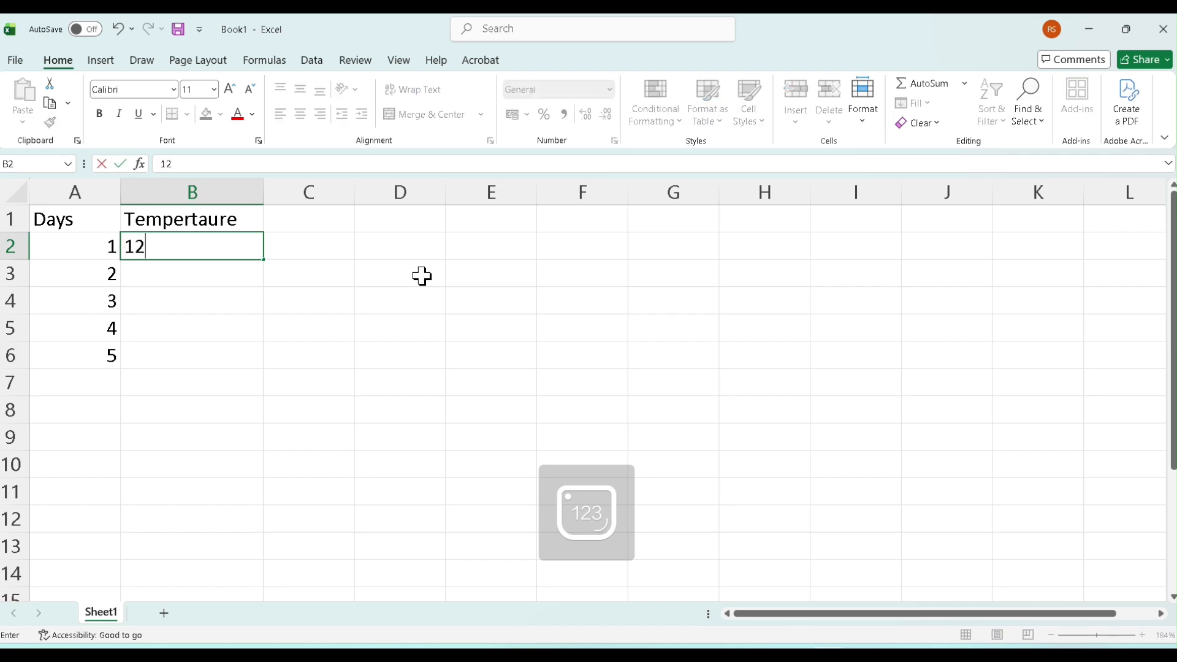
{"action": "key", "text": "Return"}
{"action": "type", "text": "14"}
{"action": "key", "text": "Return"}
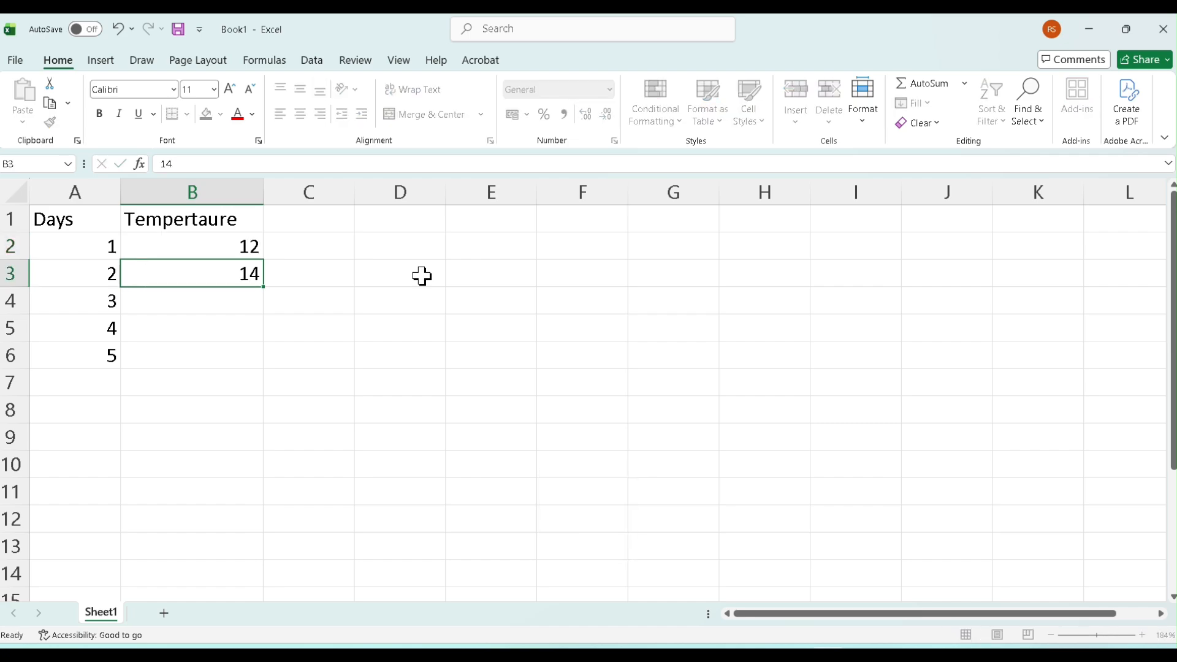
{"action": "type", "text": "5"}
{"action": "key", "text": "BackSpace"}
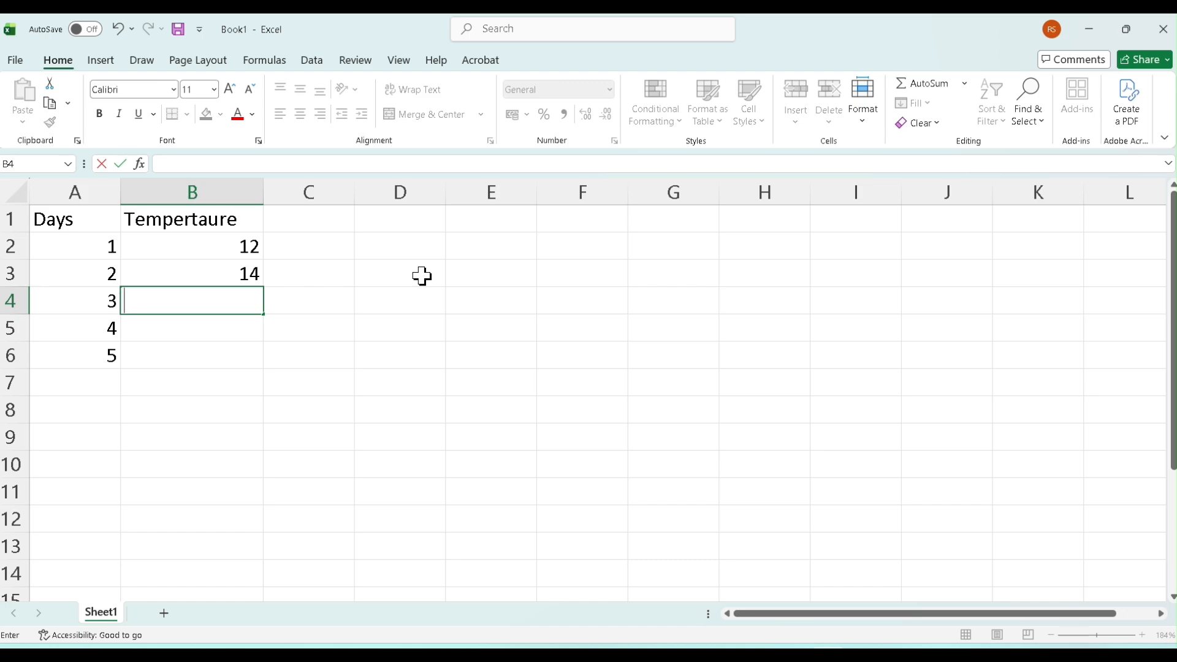
{"action": "type", "text": "15"}
{"action": "key", "text": "Return"}
{"action": "type", "text": "1"}
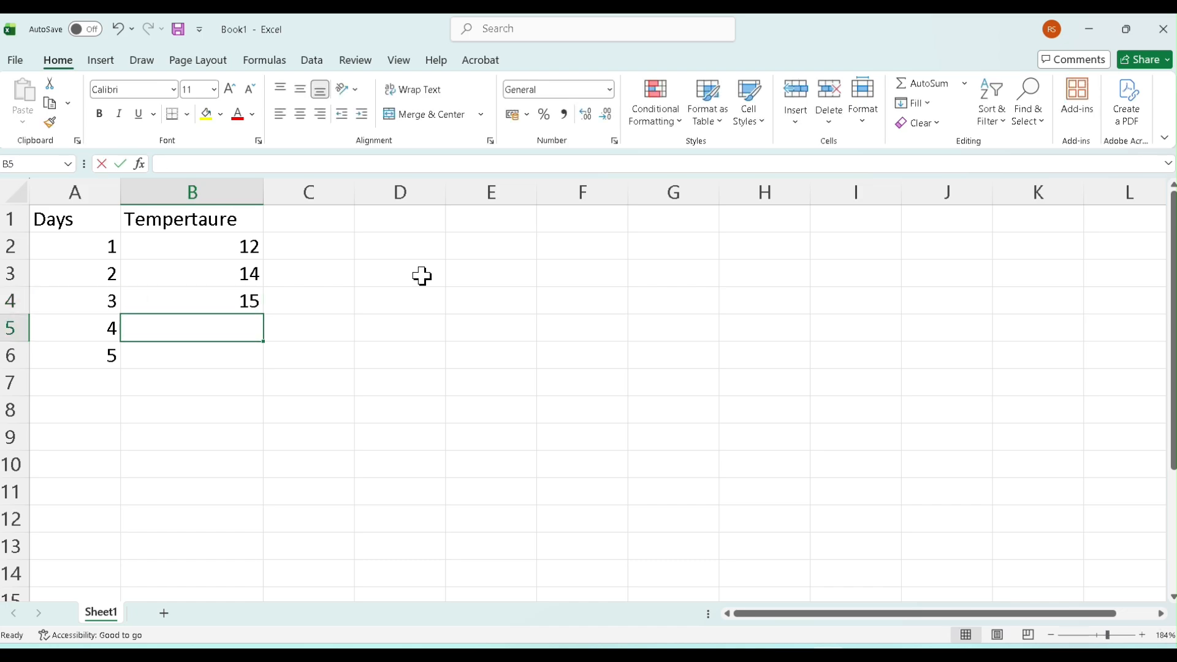
{"action": "type", "text": "0"}
{"action": "key", "text": "Return"}
{"action": "type", "text": "13"}
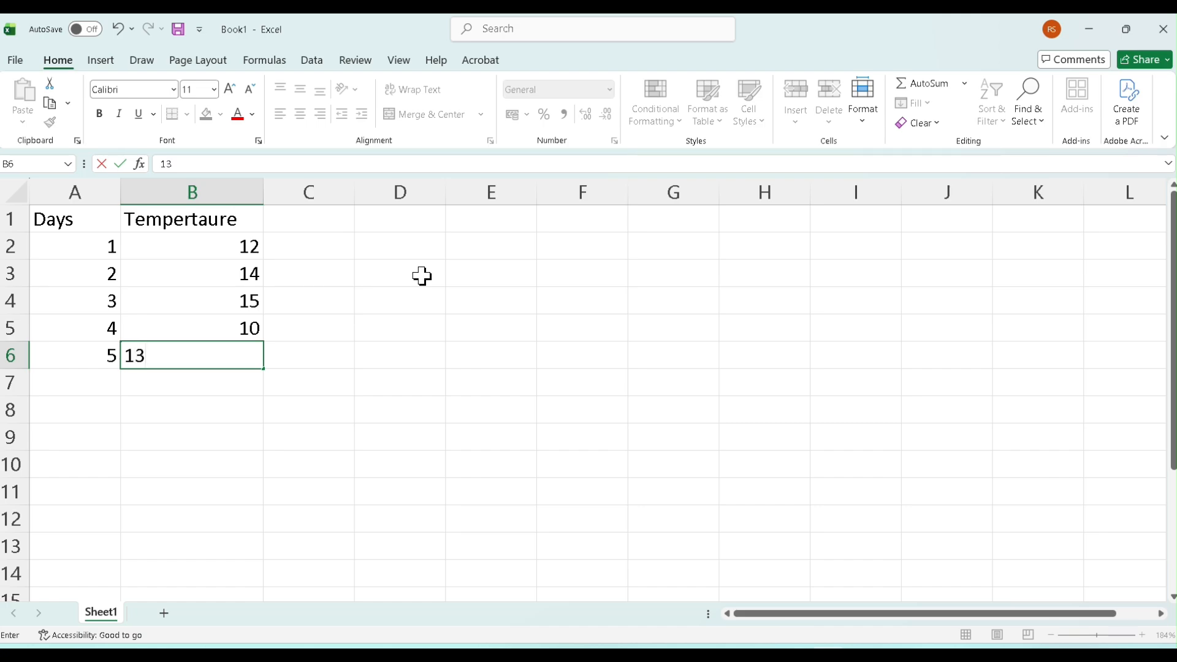
Step: Label the row below the five days "Avearge =" in cell A7
{"action": "left_click", "coordinate": [91, 383]}
{"action": "type", "text": "A"}
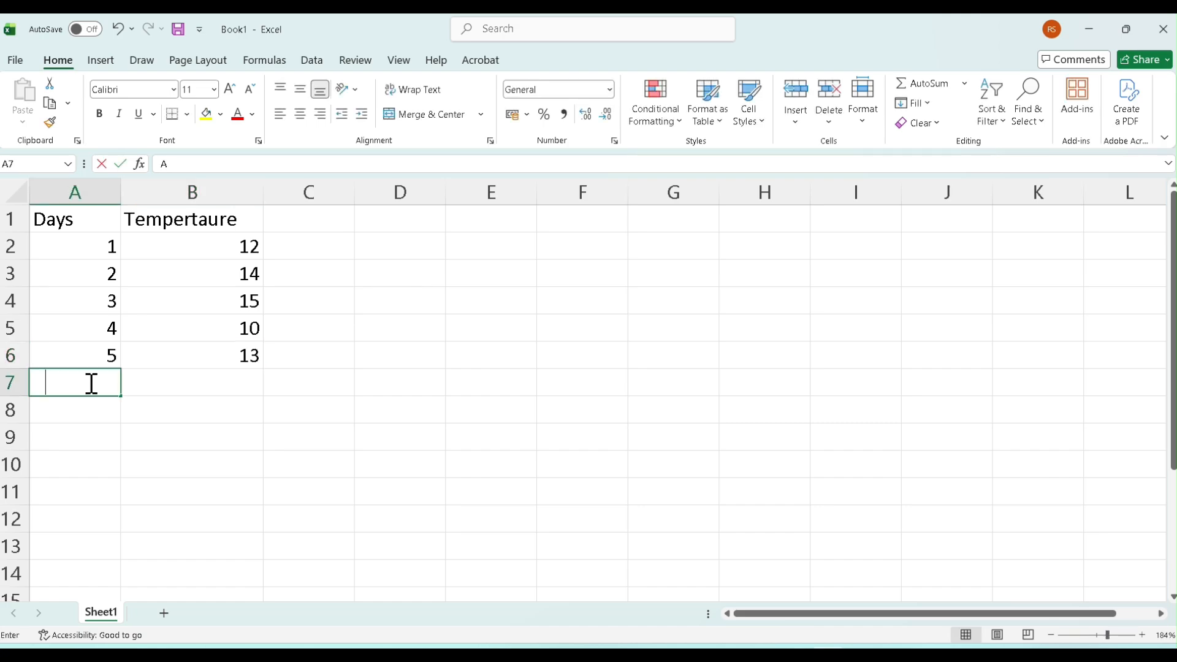
{"action": "type", "text": "vear"}
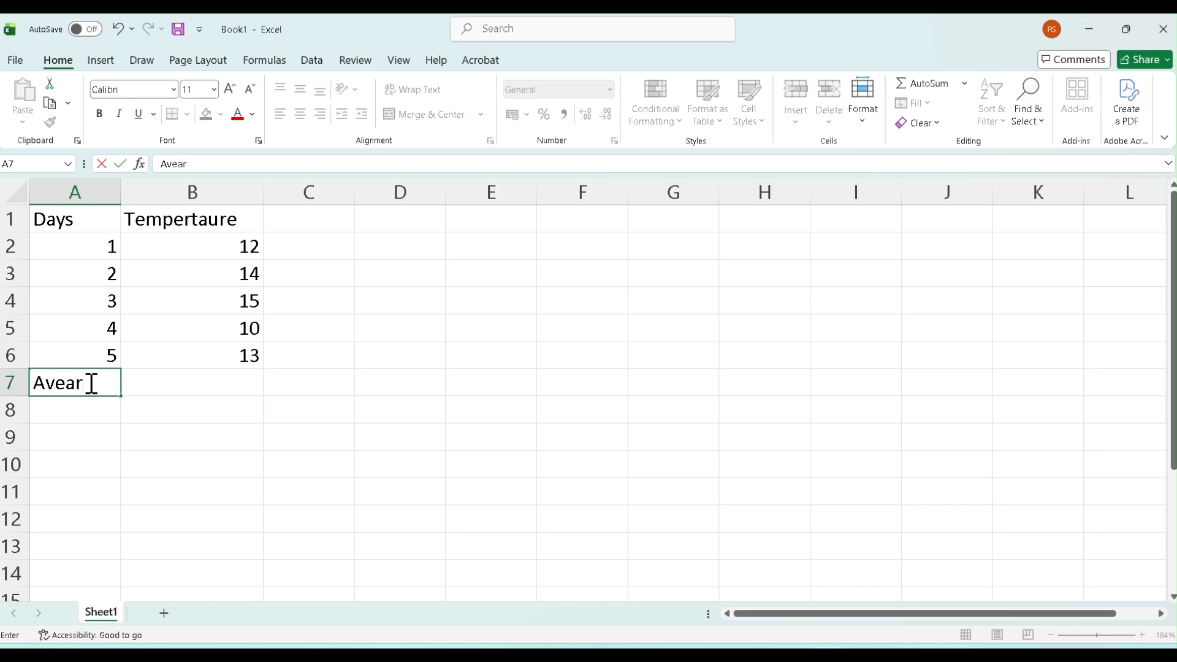
{"action": "type", "text": "ge ="}
{"action": "key", "text": "Tab"}
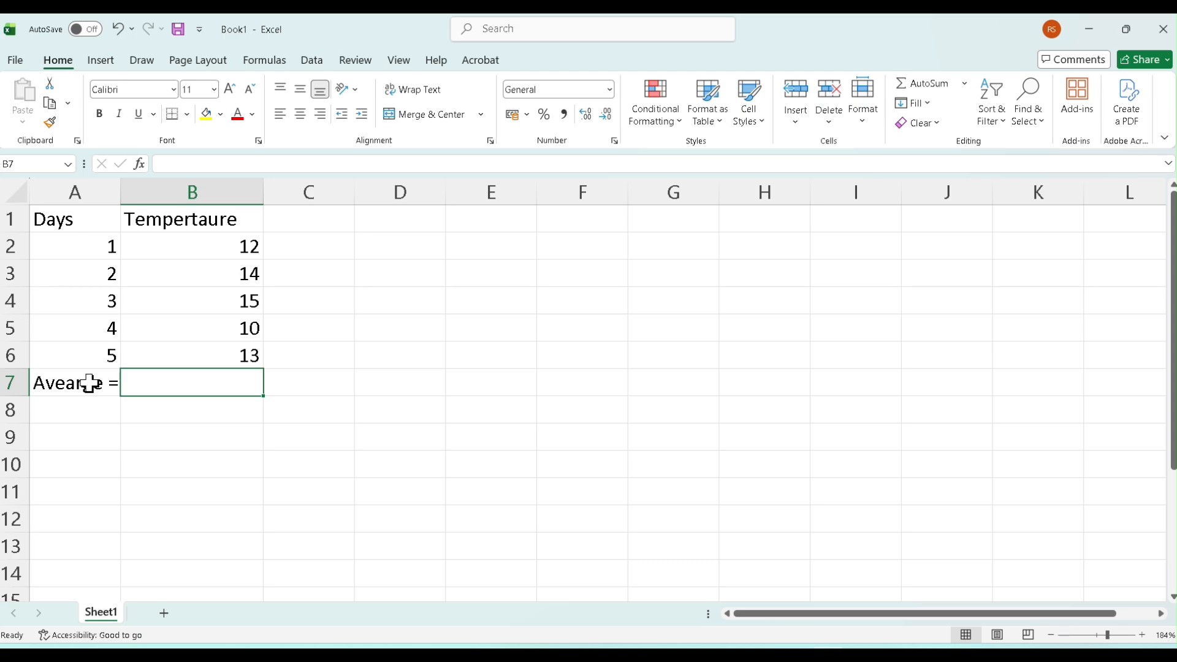
Step: Try an AVERAGE formula over A2:B2 in cell B7, and undo the entry
{"action": "type", "text": "="}
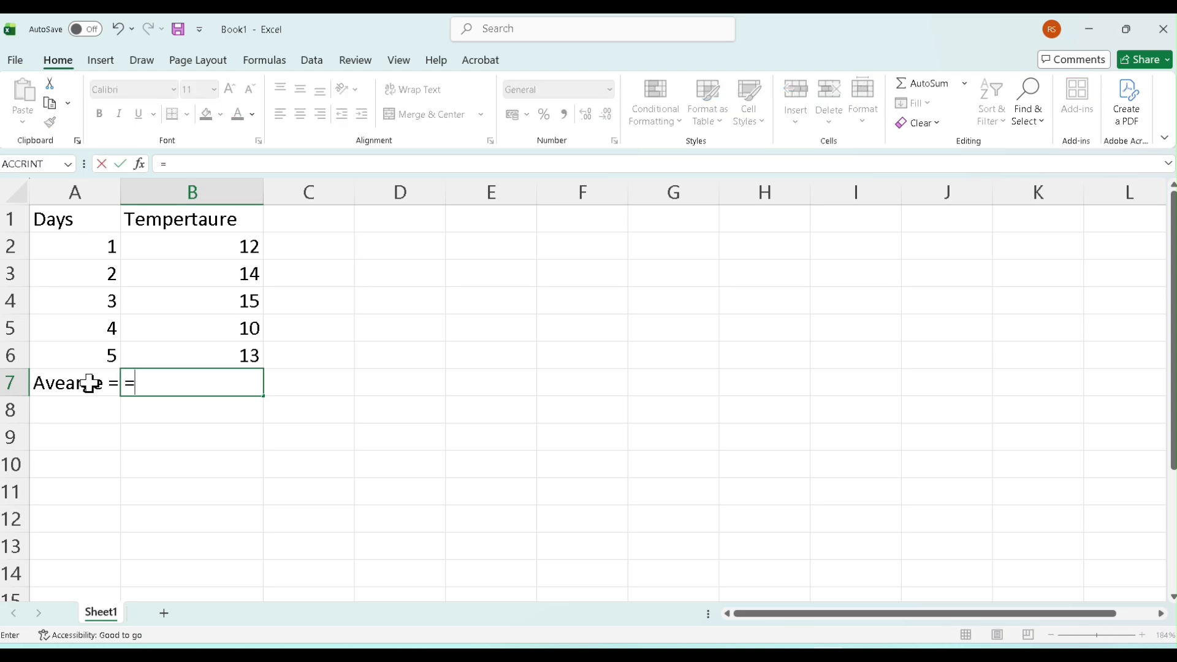
{"action": "key", "text": "Caps_Lock"}
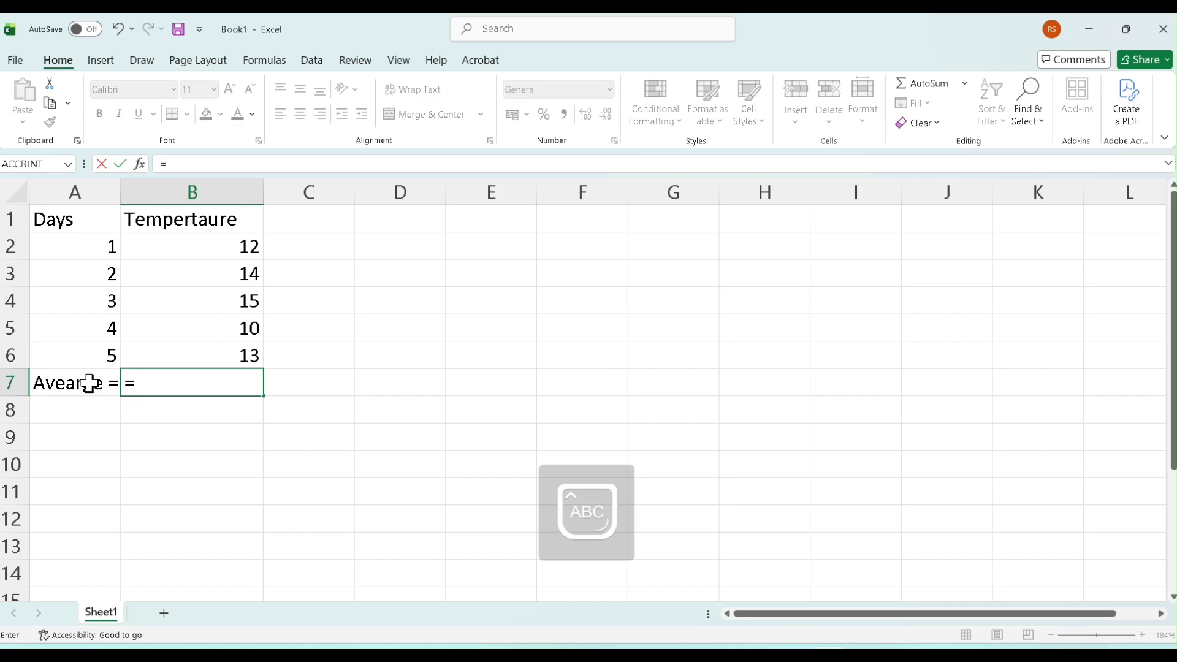
{"action": "type", "text": "AVERA"}
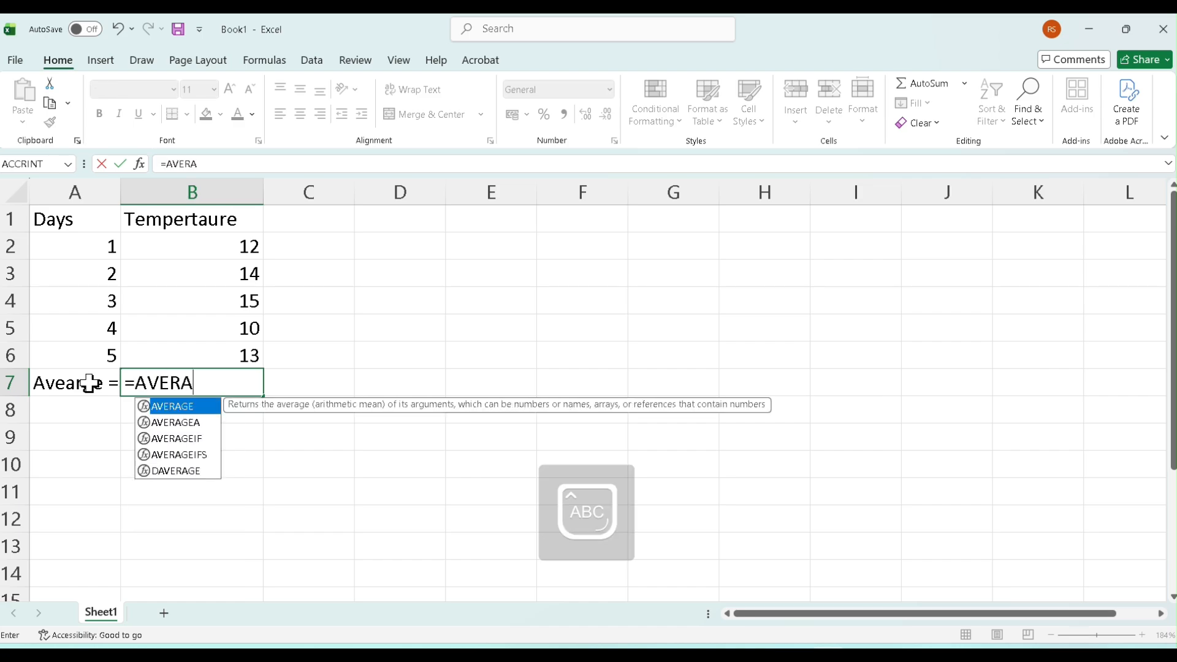
{"action": "type", "text": "G"}
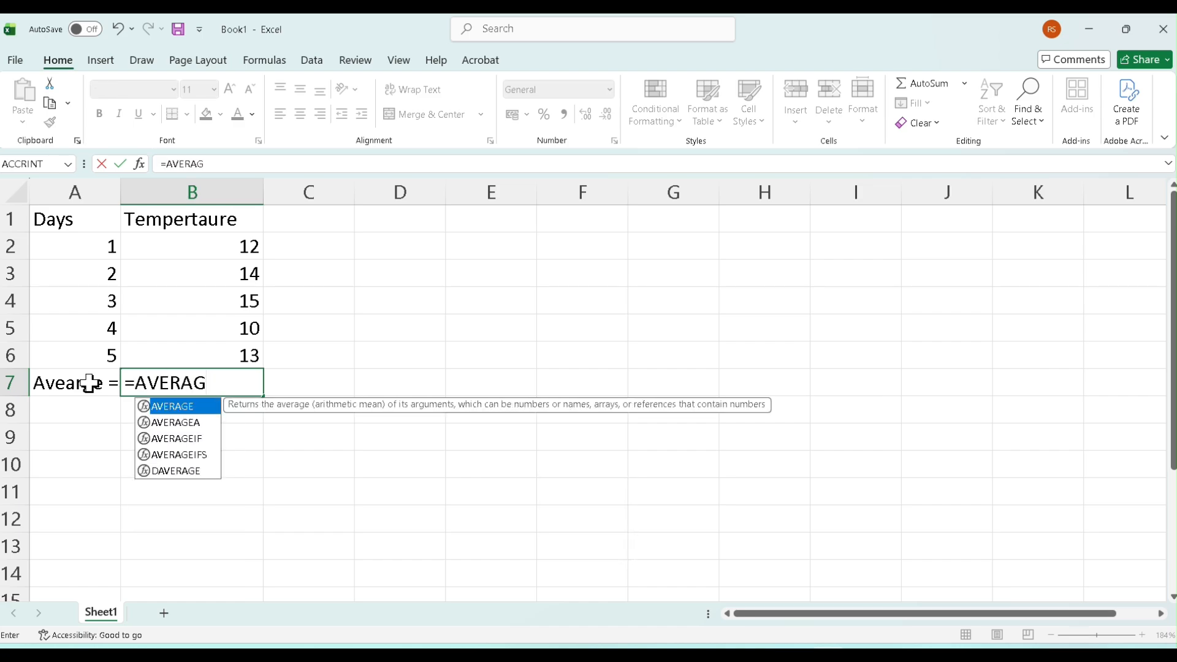
{"action": "type", "text": "E("}
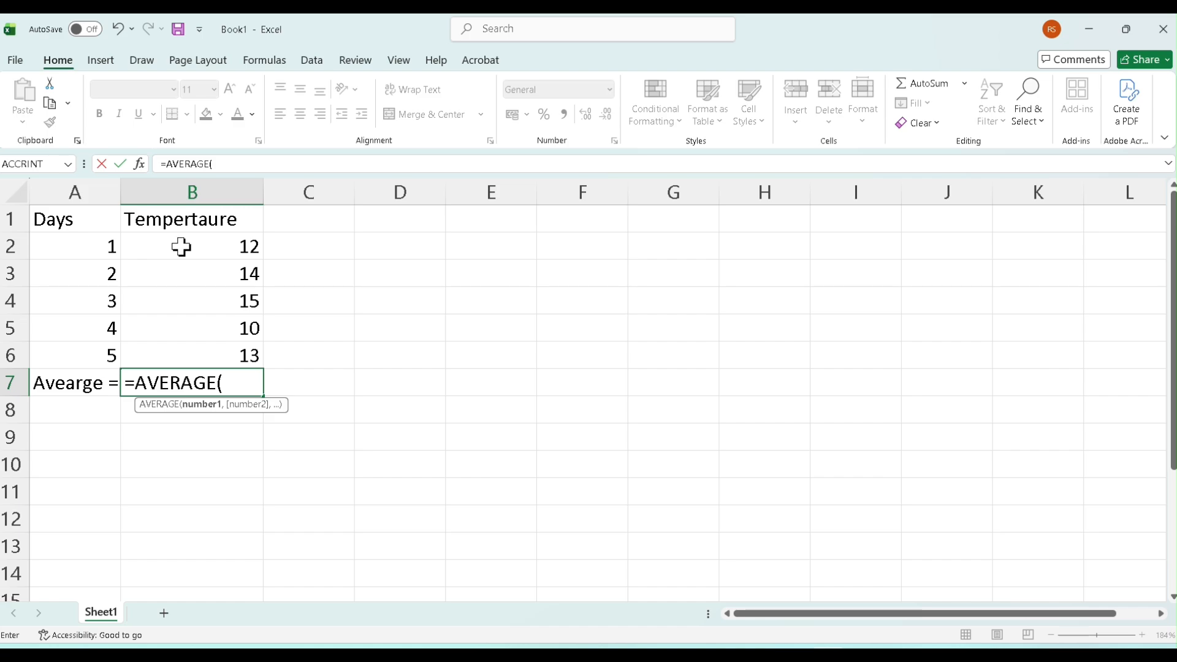
{"action": "left_click_drag", "start_coordinate": [50, 250], "coordinate": [173, 250]}
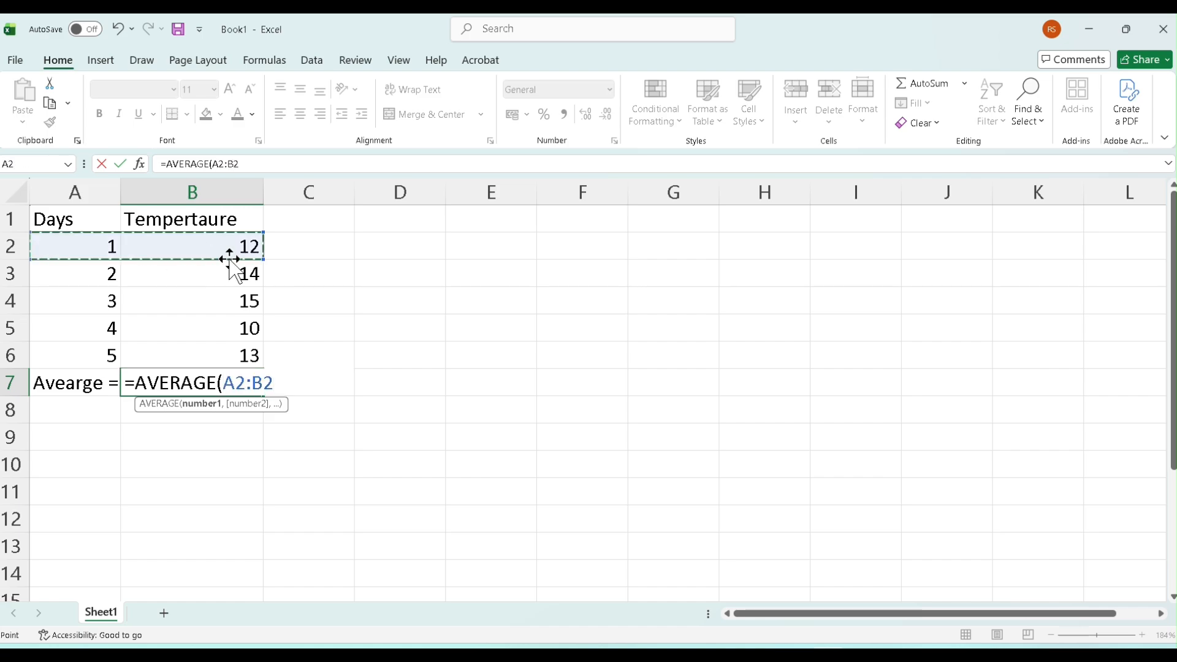
{"action": "key", "text": "Return"}
{"action": "left_click", "coordinate": [204, 245]}
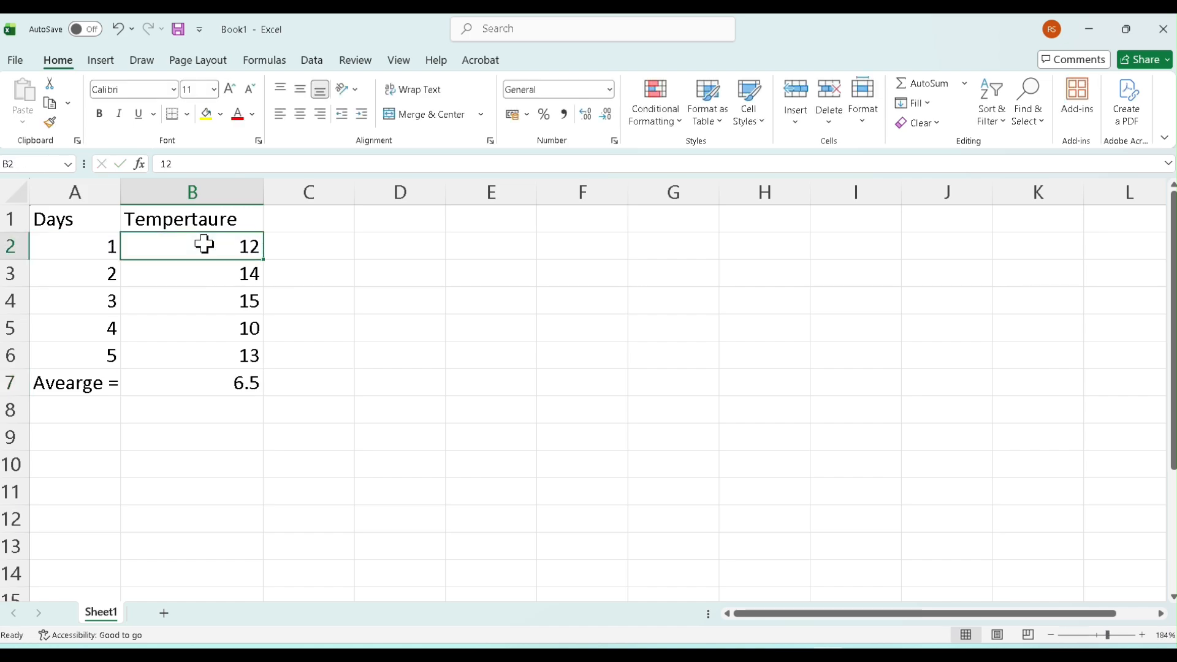
{"action": "key", "text": "ctrl+z"}
{"action": "double_click", "coordinate": [204, 244]}
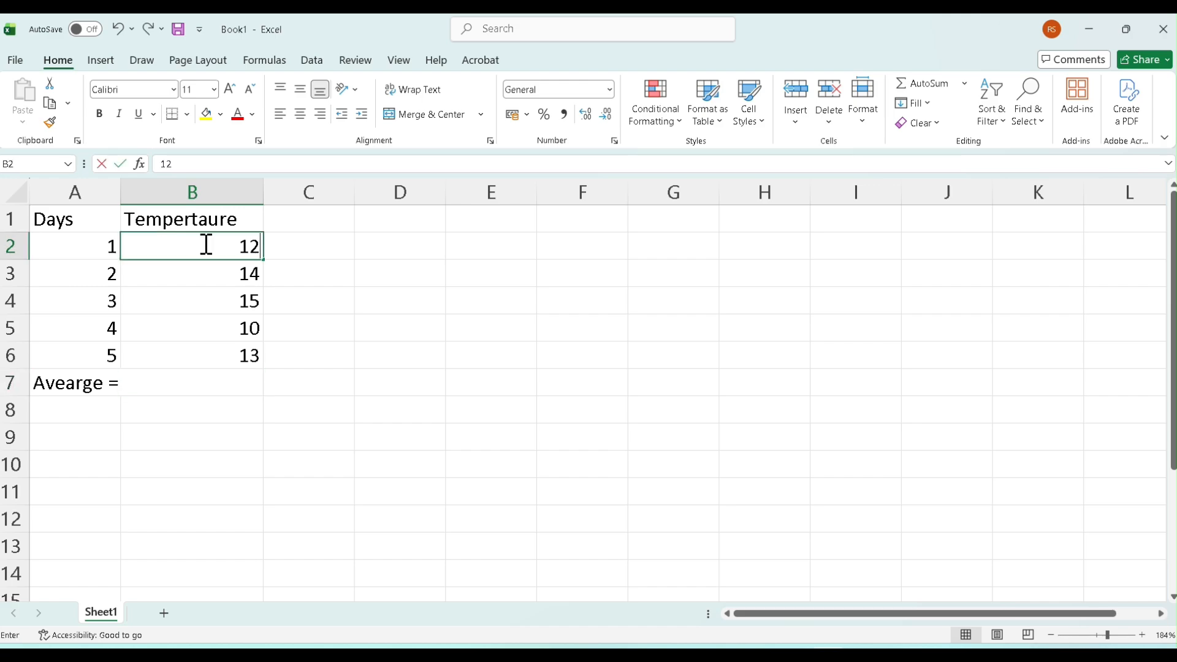
Step: Calculate the average of the five temperatures in cell B7 with the formula =AVERAGE(B2:B6)
{"action": "left_click", "coordinate": [179, 375]}
{"action": "type", "text": "=A"}
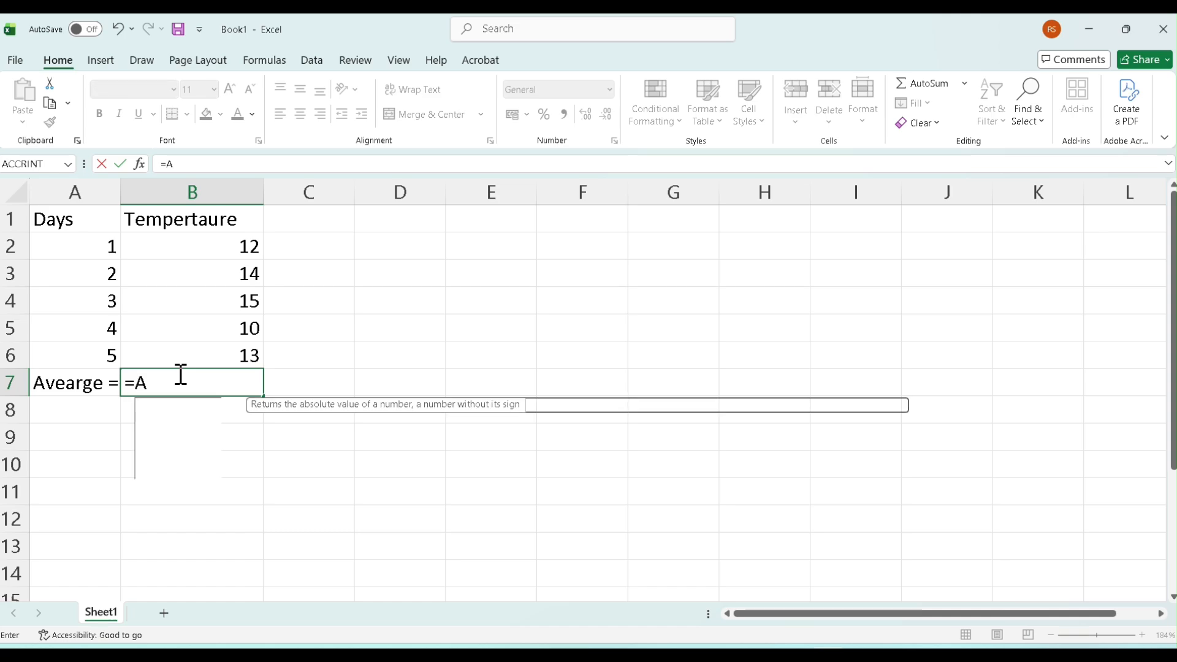
{"action": "type", "text": "VERAGE"}
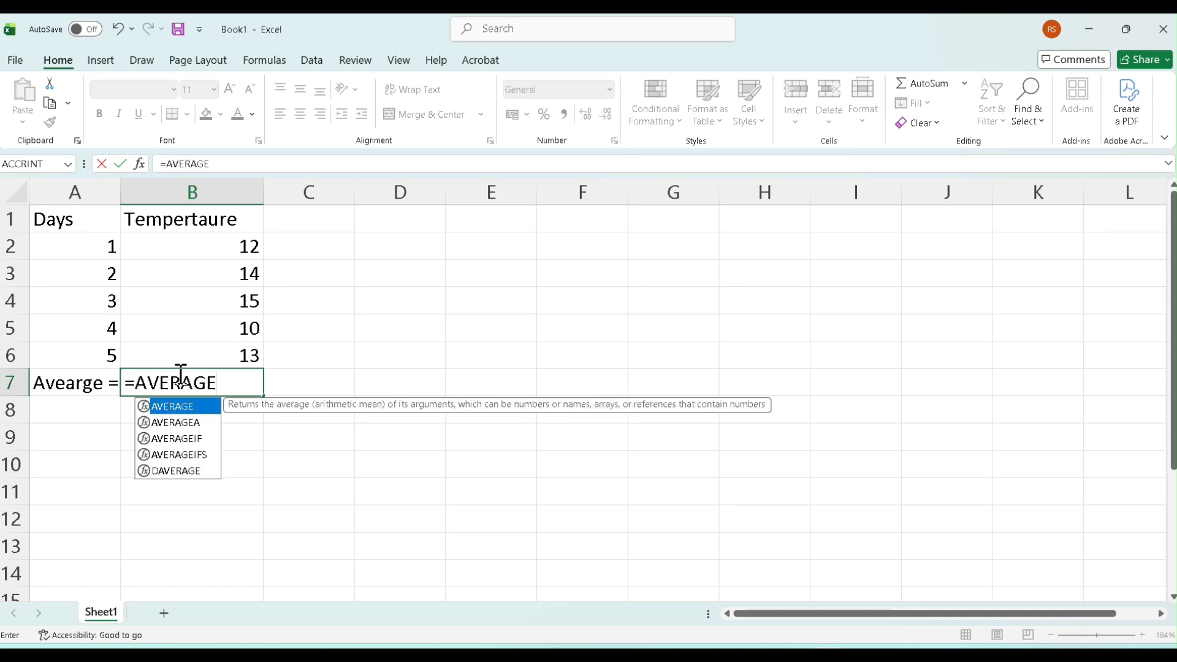
{"action": "type", "text": "(b"}
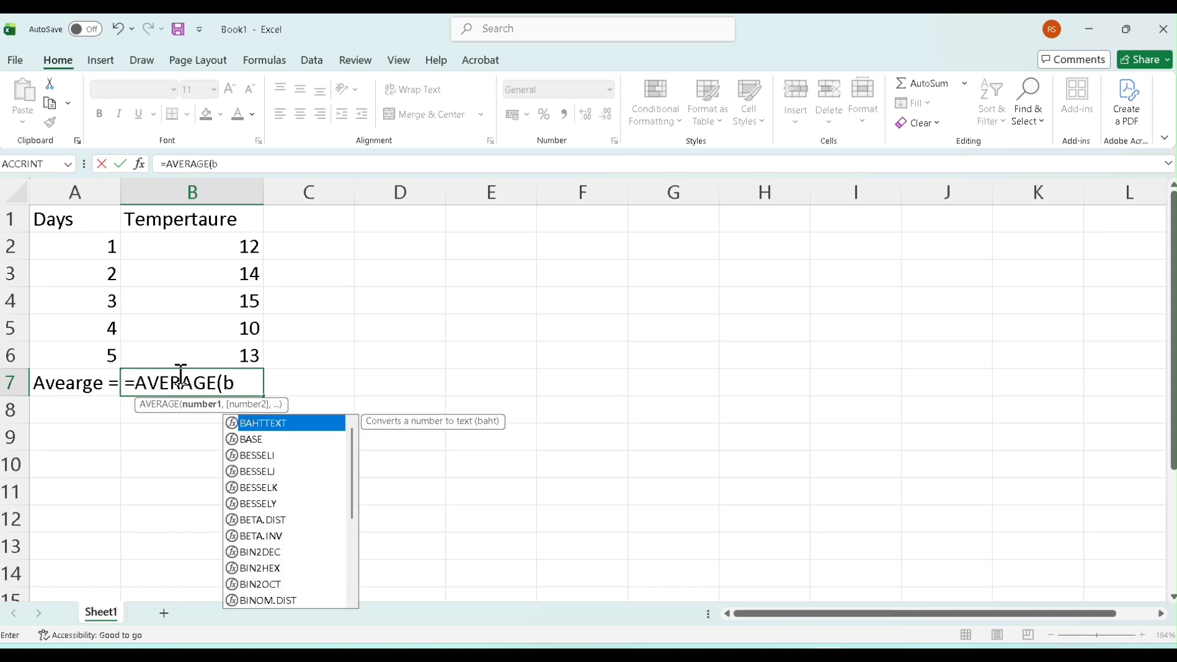
{"action": "key", "text": "BackSpace"}
{"action": "key", "text": "BackSpace"}
{"action": "type", "text": "(B2"}
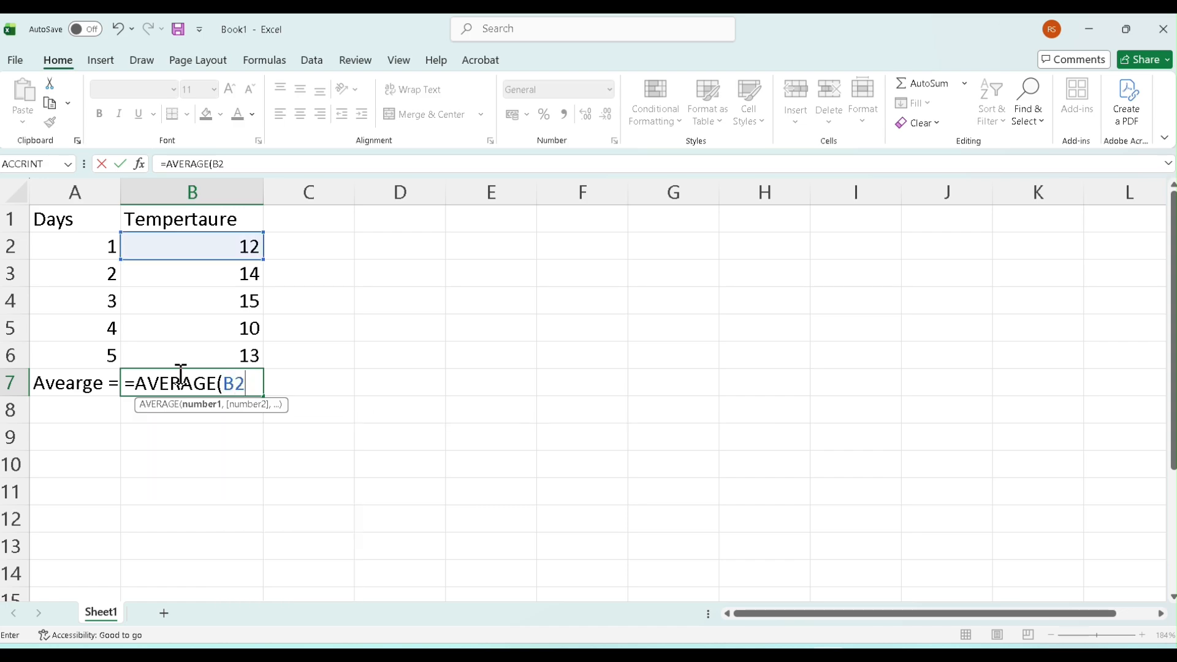
{"action": "type", "text": ":"}
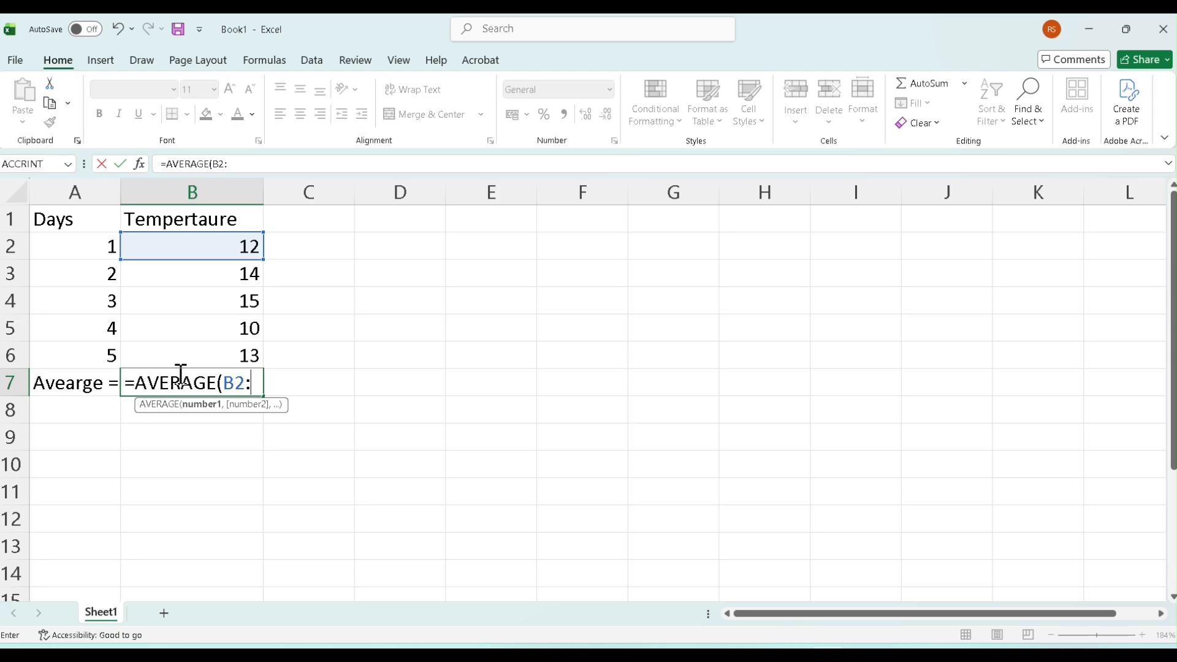
{"action": "type", "text": "B"}
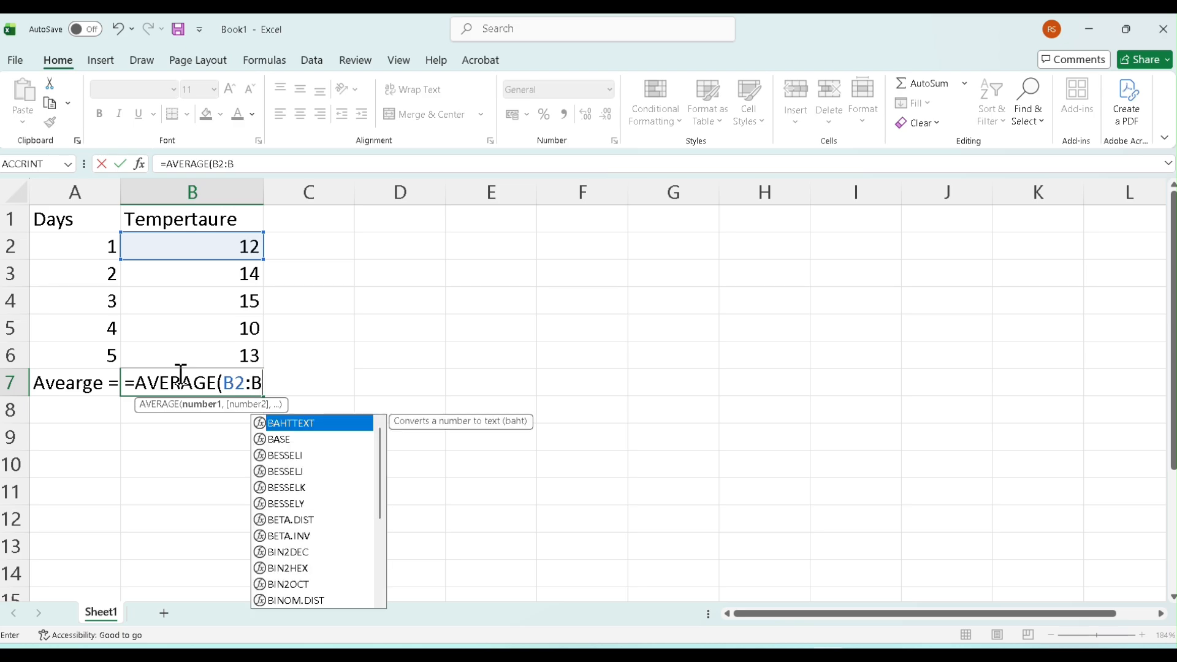
{"action": "type", "text": "6"}
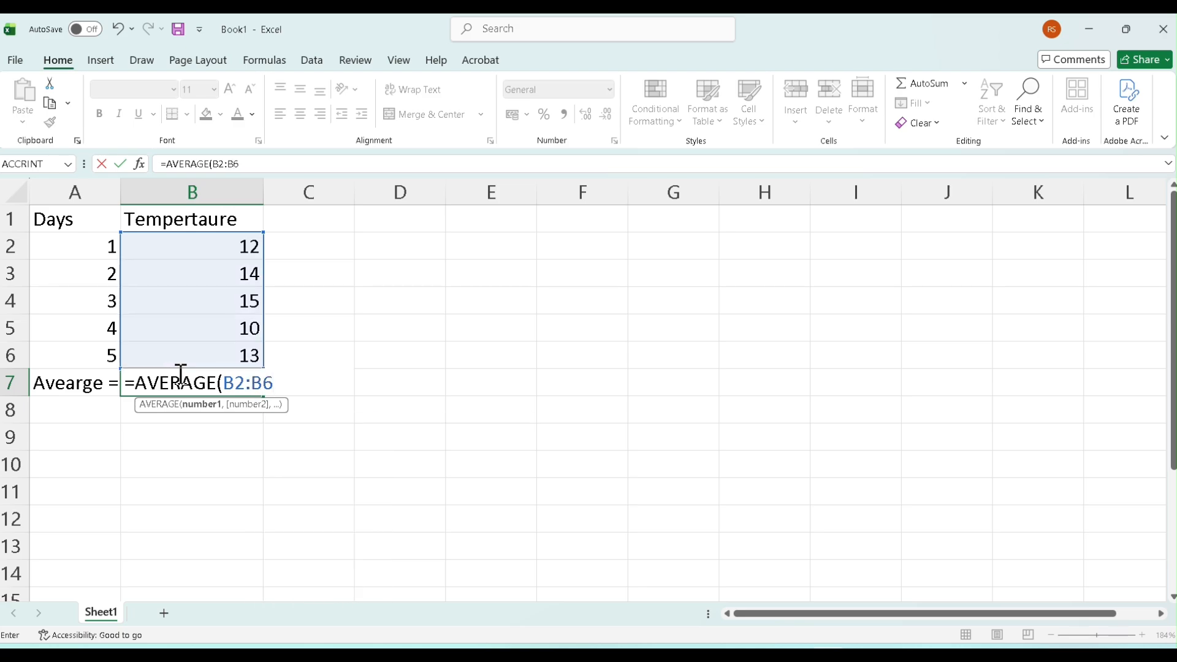
{"action": "type", "text": ")"}
{"action": "key", "text": "Return"}
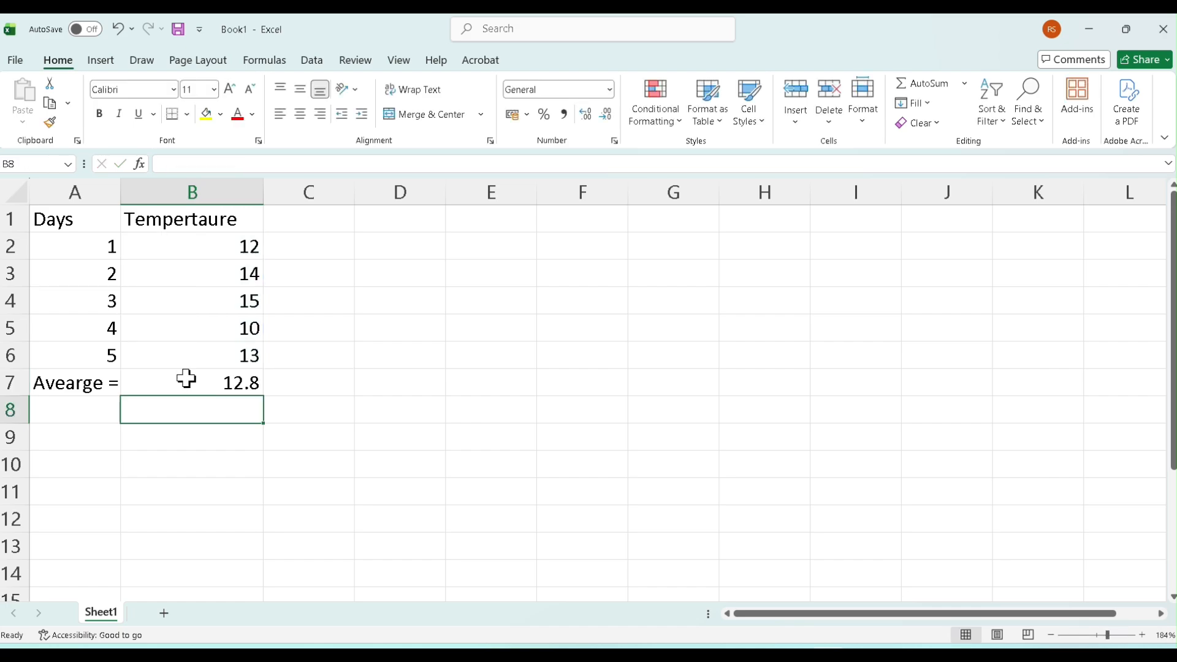
{"action": "left_click_drag", "start_coordinate": [200, 245], "coordinate": [231, 350]}
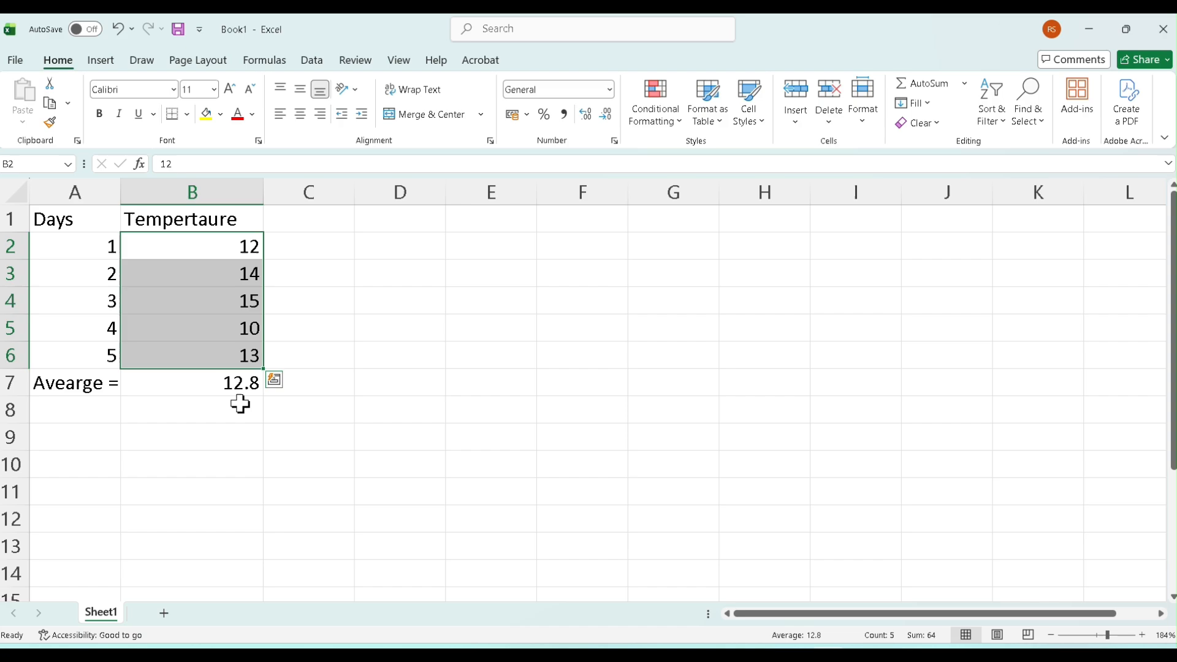
{"action": "left_click", "coordinate": [86, 385]}
{"action": "left_click_drag", "start_coordinate": [86, 386], "coordinate": [237, 381]}
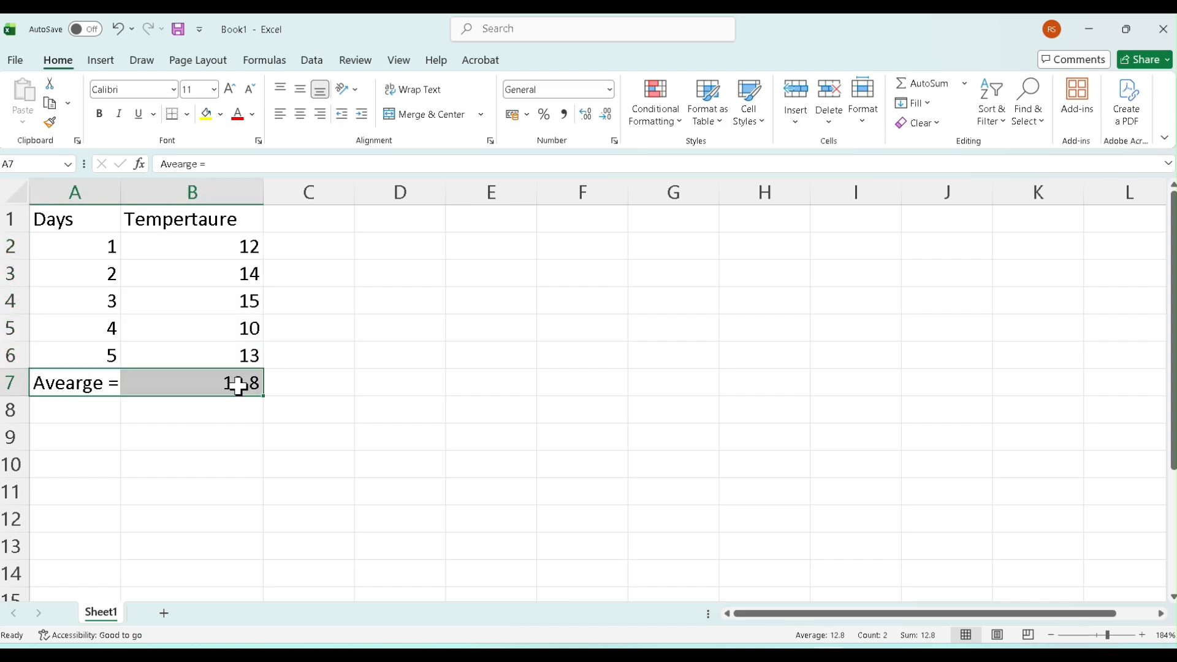
{"action": "left_click", "coordinate": [342, 389]}
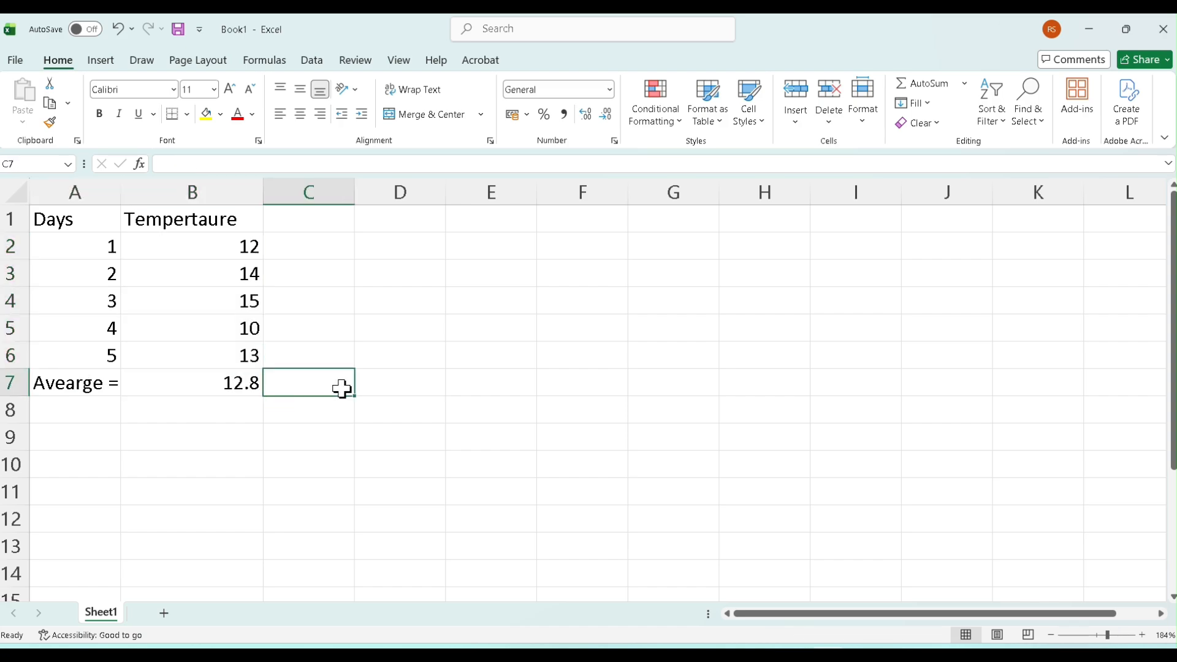